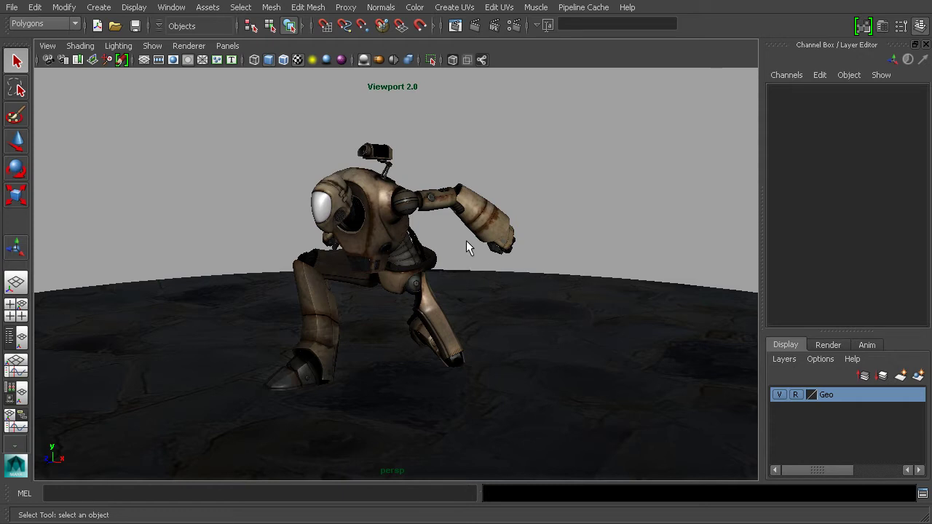
# Create a NURBS cylinder and raise it above the robot to a Translate Y of about 7.25
pyautogui.keyDown('alt'); pyautogui.moveTo(401, 166); pyautogui.dragTo(422, 184, button='middle'); pyautogui.keyUp('alt')
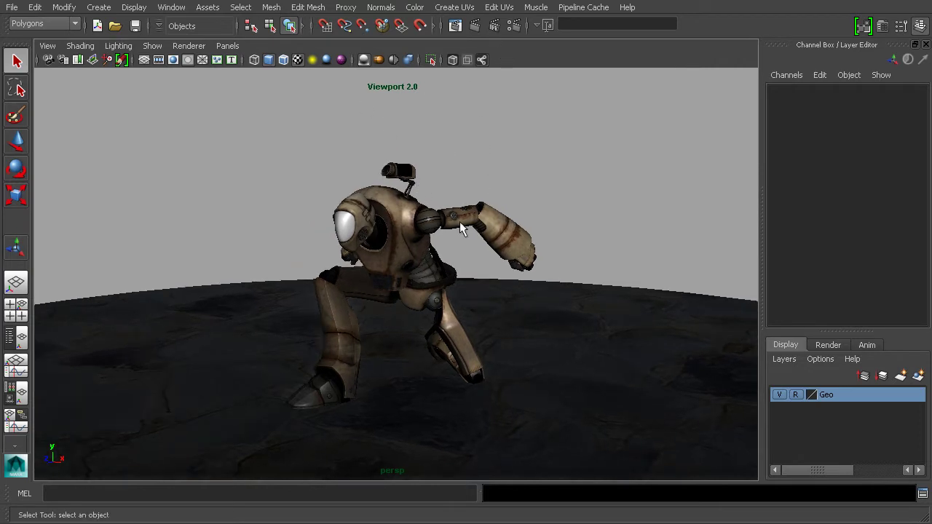
pyautogui.keyDown('alt'); pyautogui.moveTo(460, 221); pyautogui.dragTo(508, 251); pyautogui.keyUp('alt')
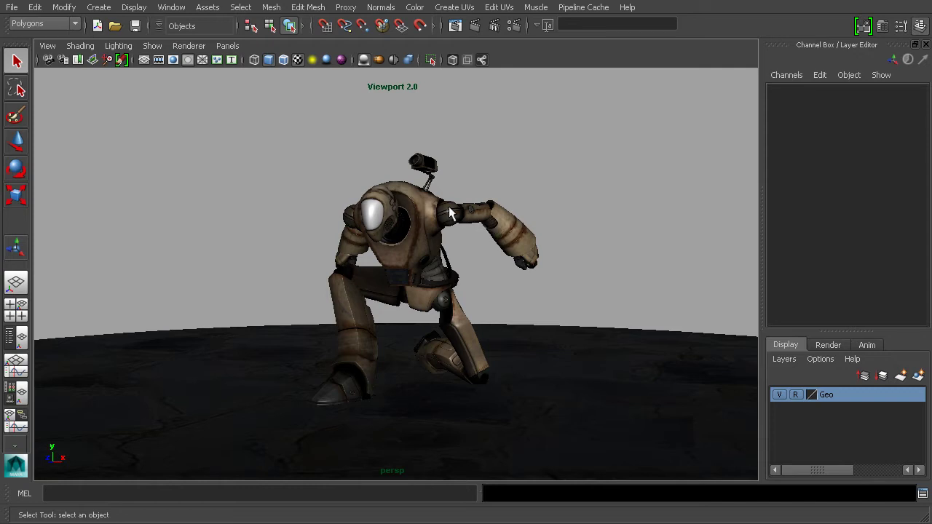
pyautogui.click(104, 13)
pyautogui.moveTo(167, 28)
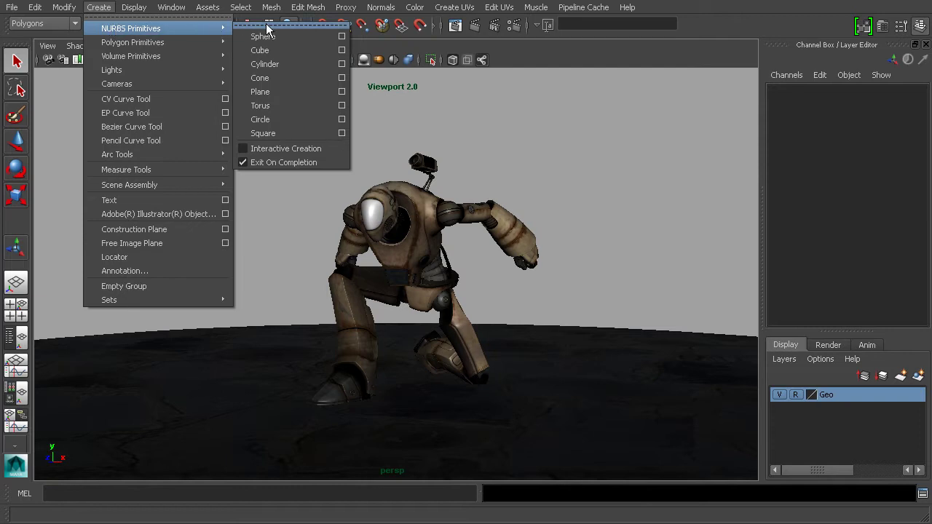
pyautogui.click(271, 64)
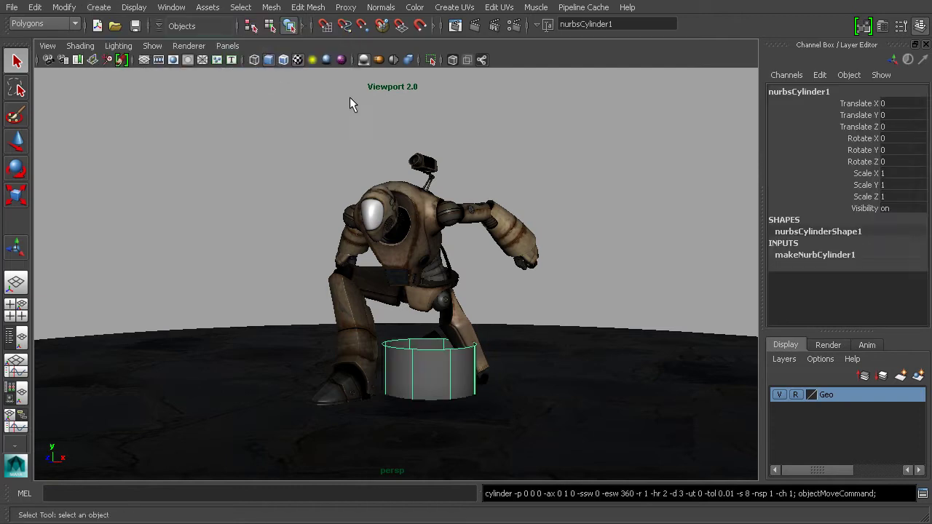
pyautogui.press('w')
pyautogui.moveTo(429, 337); pyautogui.dragTo(429, 73)
pyautogui.keyDown('alt'); pyautogui.moveTo(513, 119); pyautogui.dragTo(538, 227, button='middle'); pyautogui.keyUp('alt')
pyautogui.keyDown('alt'); pyautogui.moveTo(538, 228); pyautogui.dragTo(497, 249); pyautogui.keyUp('alt')
pyautogui.moveTo(444, 184); pyautogui.dragTo(447, 107)
# Examine the NURBS cylinder's surface and open rim up close from several angles
pyautogui.keyDown('alt'); pyautogui.moveTo(514, 183); pyautogui.dragTo(501, 253, button='middle'); pyautogui.keyUp('alt')
pyautogui.keyDown('alt'); pyautogui.moveTo(501, 253); pyautogui.dragTo(520, 258); pyautogui.keyUp('alt')
pyautogui.scroll(3, 523, 249)
pyautogui.keyDown('alt'); pyautogui.moveTo(555, 222); pyautogui.dragTo(537, 297, button='middle'); pyautogui.keyUp('alt')
pyautogui.keyDown('alt'); pyautogui.moveTo(537, 297); pyautogui.dragTo(562, 262); pyautogui.keyUp('alt')
pyautogui.keyDown('alt'); pyautogui.moveTo(563, 262); pyautogui.dragTo(558, 278, button='middle'); pyautogui.keyUp('alt')
pyautogui.scroll(2, 562, 273)
pyautogui.keyDown('alt'); pyautogui.moveTo(590, 265); pyautogui.dragTo(603, 272); pyautogui.keyUp('alt')
pyautogui.scroll(-1, 594, 271)
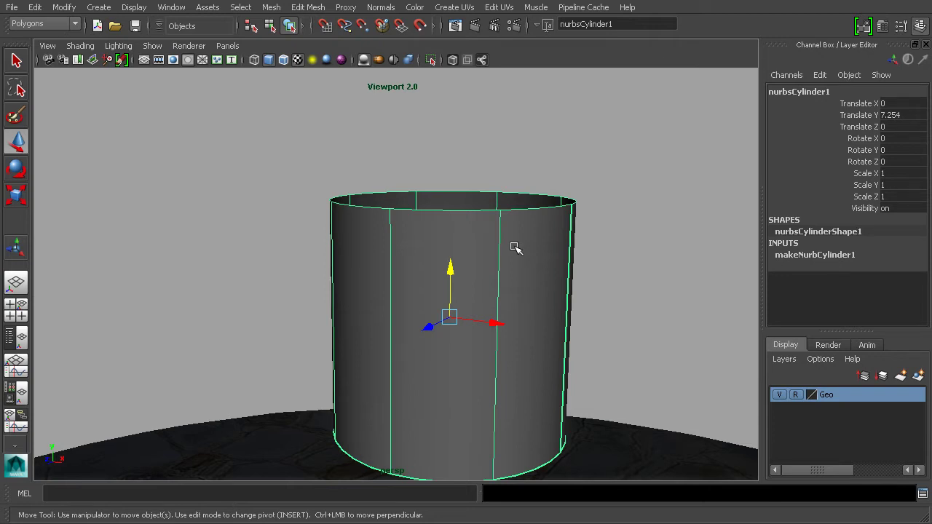
pyautogui.keyDown('alt'); pyautogui.moveTo(523, 248); pyautogui.dragTo(488, 268); pyautogui.keyUp('alt')
pyautogui.keyDown('alt'); pyautogui.moveTo(489, 268); pyautogui.dragTo(491, 185, button='middle'); pyautogui.keyUp('alt')
pyautogui.keyDown('alt'); pyautogui.moveTo(490, 185); pyautogui.dragTo(431, 201); pyautogui.keyUp('alt')
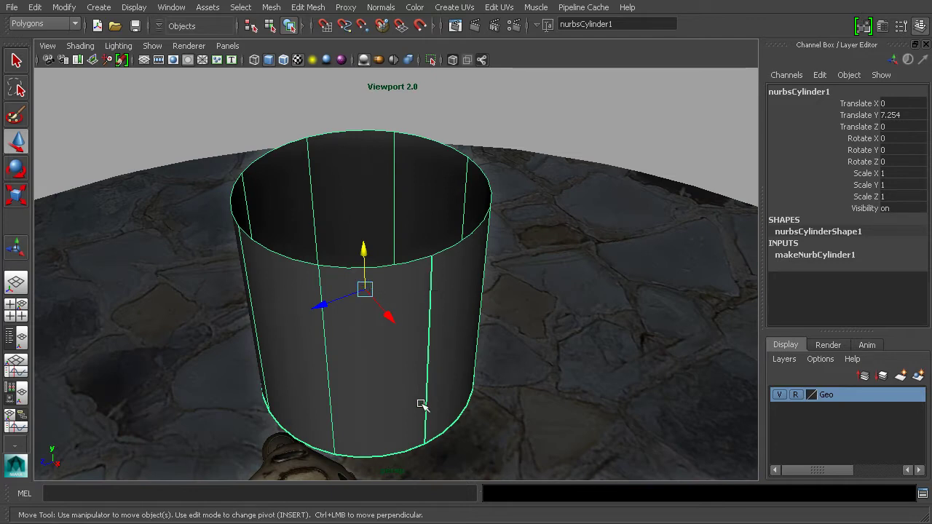
pyautogui.keyDown('alt'); pyautogui.moveTo(444, 280); pyautogui.dragTo(491, 251); pyautogui.keyUp('alt')
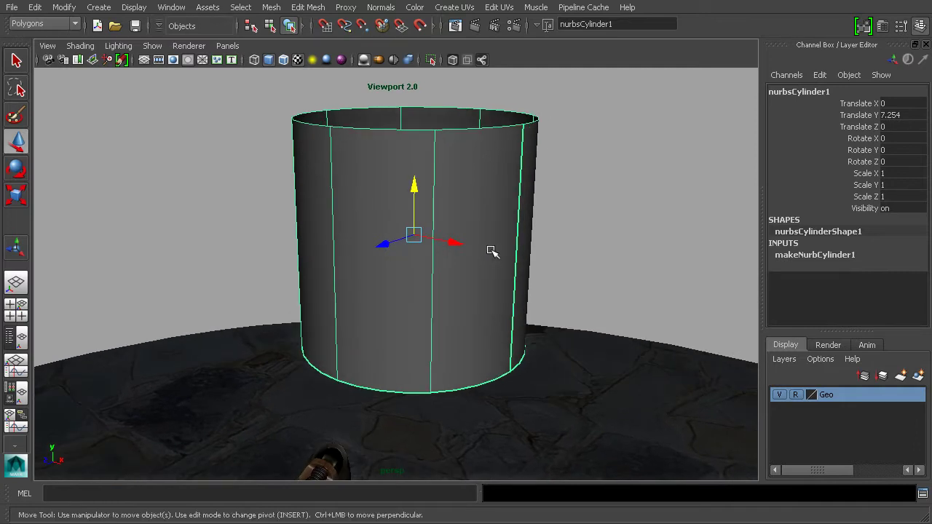
# Delete the NURBS cylinder
pyautogui.click(562, 191)
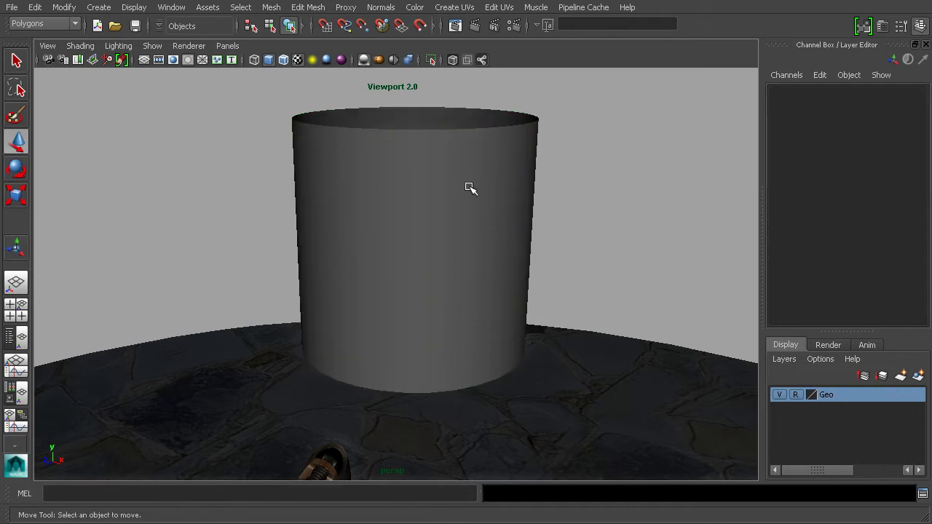
pyautogui.click(515, 209)
pyautogui.press('Delete')
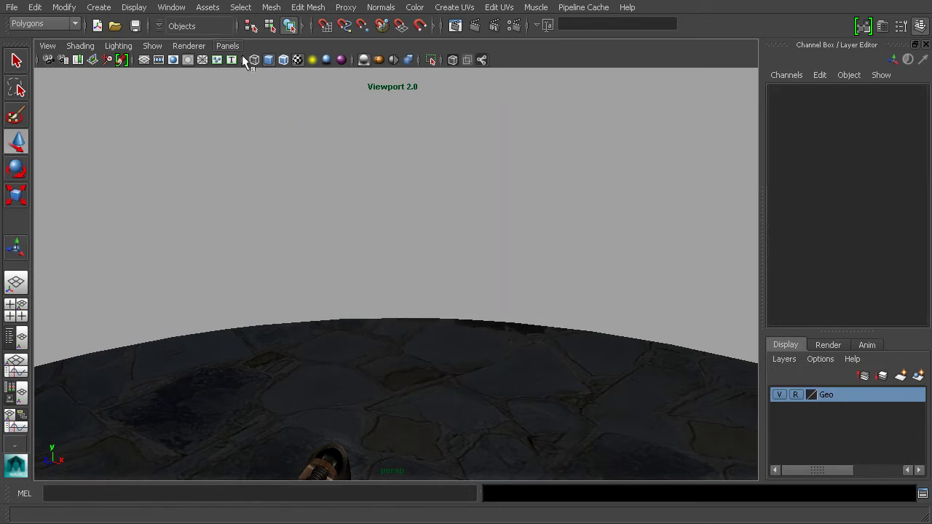
# Create a NURBS sphere and raise it above the robot to a Translate Y of about 7.27
pyautogui.click(97, 8)
pyautogui.moveTo(113, 58)
pyautogui.moveTo(121, 29)
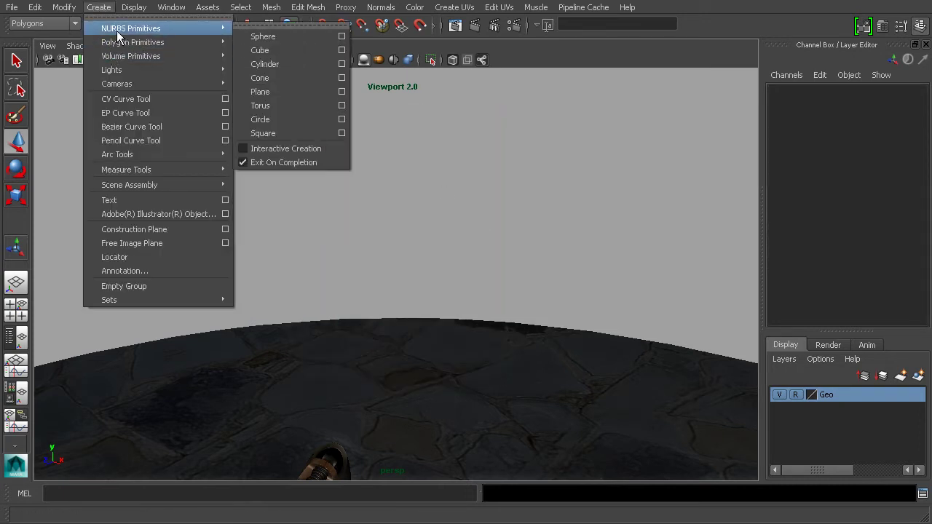
pyautogui.click(275, 36)
pyautogui.scroll(-5, 481, 299)
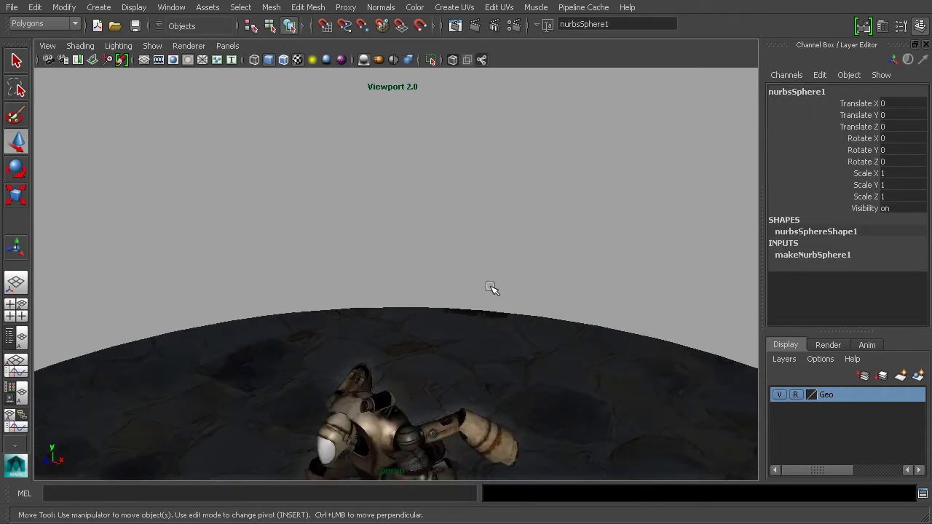
pyautogui.keyDown('alt'); pyautogui.moveTo(483, 436); pyautogui.dragTo(477, 373, button='middle'); pyautogui.keyUp('alt')
pyautogui.moveTo(395, 404); pyautogui.dragTo(398, 146)
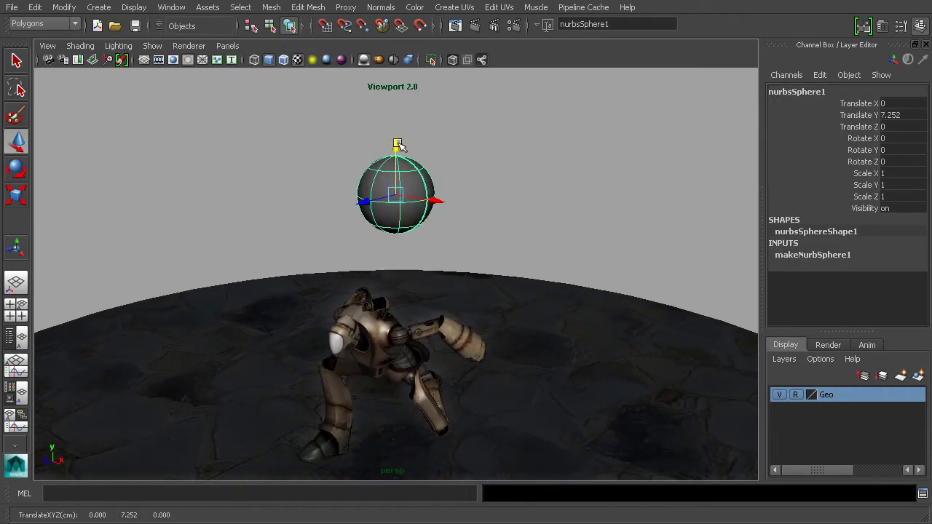
# Examine the smoothness of the NURBS sphere's surface and outline up close, both selected and unselected
pyautogui.keyDown('alt'); pyautogui.moveTo(456, 148); pyautogui.dragTo(471, 211, button='middle'); pyautogui.keyUp('alt')
pyautogui.scroll(4, 471, 210)
pyautogui.keyDown('alt'); pyautogui.moveTo(481, 216); pyautogui.dragTo(523, 225); pyautogui.keyUp('alt')
pyautogui.scroll(5, 522, 223)
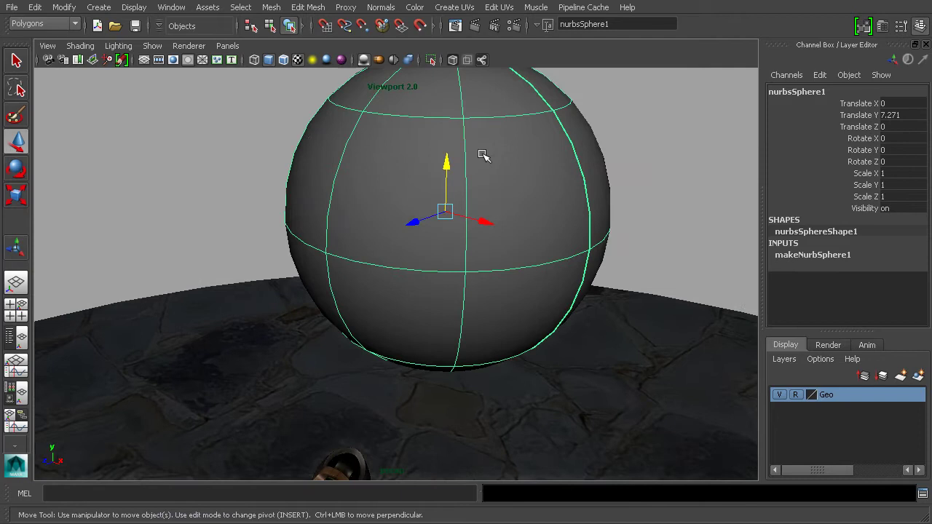
pyautogui.keyDown('alt'); pyautogui.moveTo(510, 149); pyautogui.dragTo(507, 224, button='middle'); pyautogui.keyUp('alt')
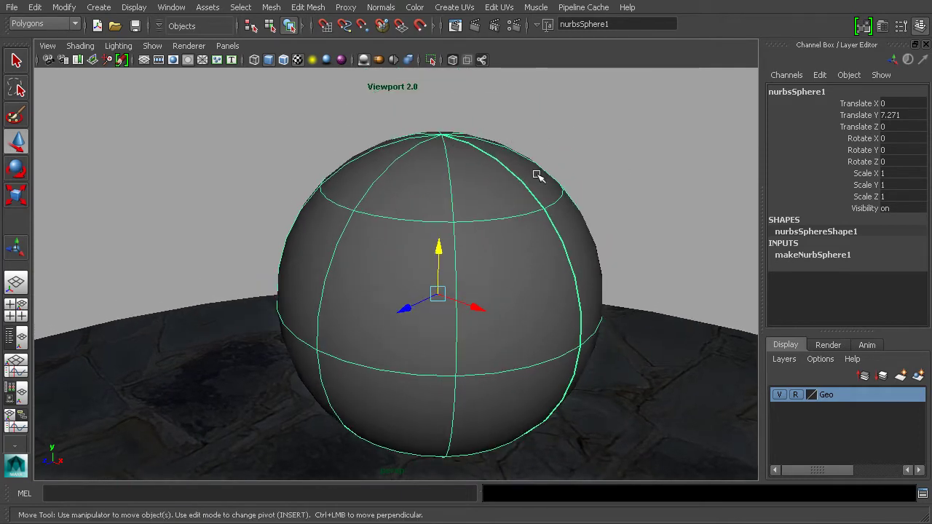
pyautogui.keyDown('alt'); pyautogui.moveTo(537, 174); pyautogui.dragTo(587, 175); pyautogui.keyUp('alt')
pyautogui.click(671, 177)
pyautogui.keyDown('alt'); pyautogui.moveTo(663, 206); pyautogui.dragTo(629, 214); pyautogui.keyUp('alt')
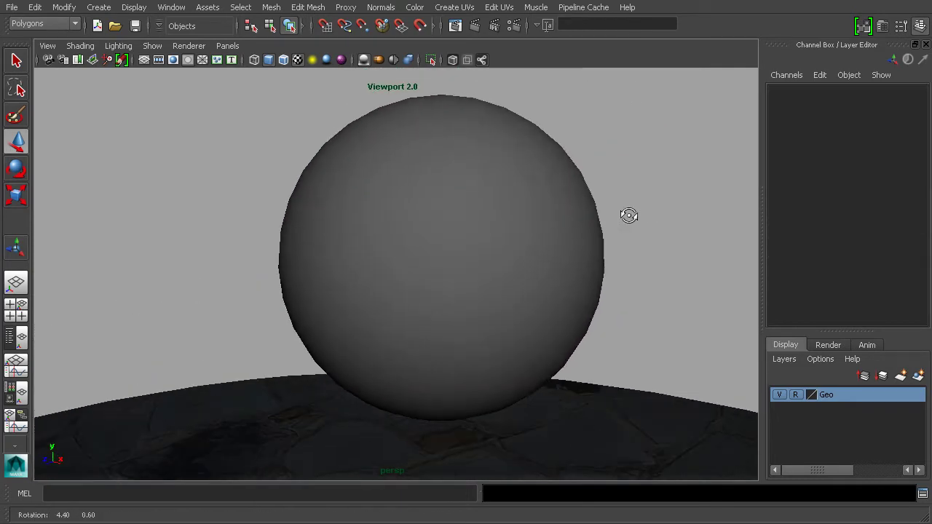
pyautogui.click(544, 229)
pyautogui.keyDown('alt'); pyautogui.moveTo(544, 228); pyautogui.dragTo(486, 220); pyautogui.keyUp('alt')
# Switch the sphere to isoparm selection and pick its upper horizontal isoparm, followed by the equator isoparm
pyautogui.rightClick(487, 221)
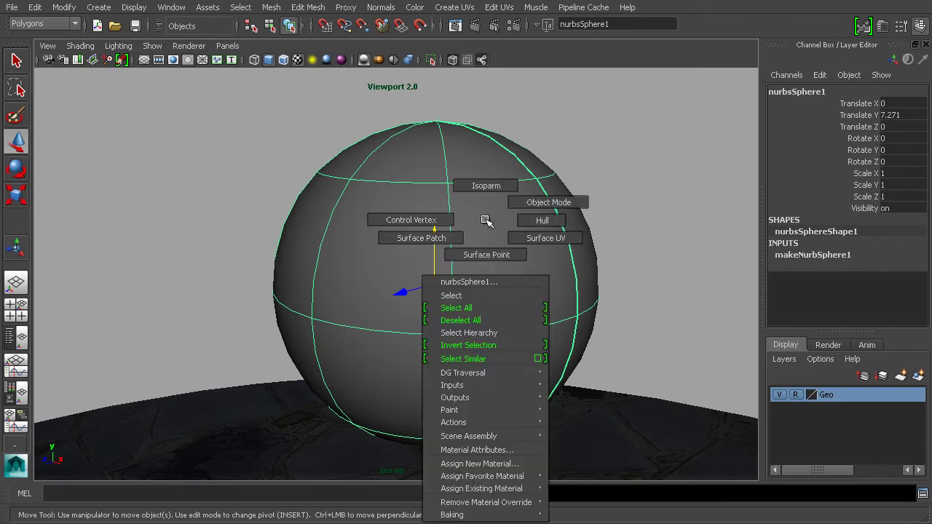
pyautogui.moveTo(485, 219); pyautogui.dragTo(487, 196, button='right')
pyautogui.click(486, 182)
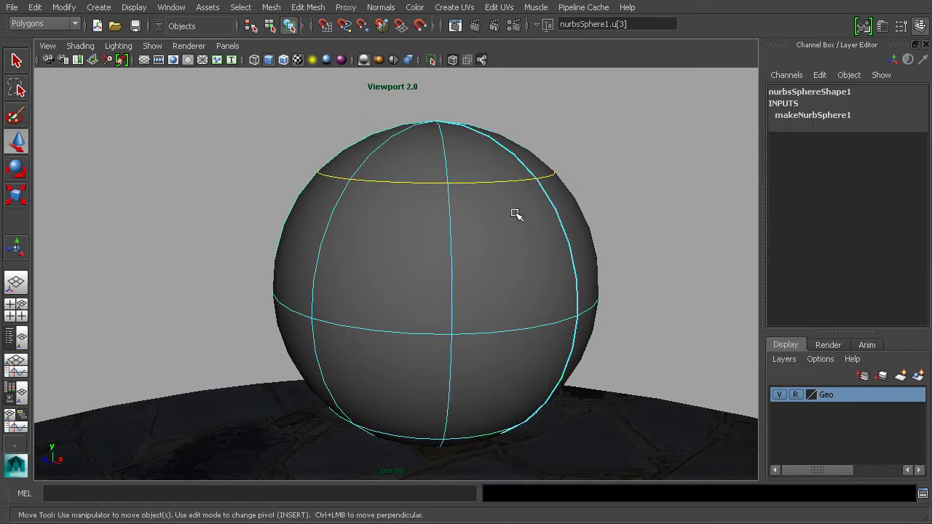
pyautogui.click(520, 330)
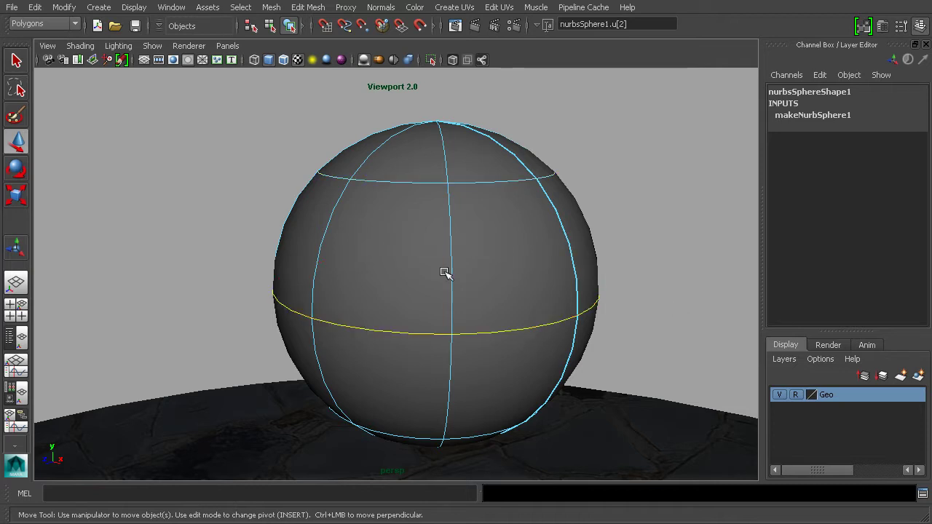
# Show the sphere's control vertices and try pulling one upper vertex slightly outward
pyautogui.moveTo(510, 255); pyautogui.dragTo(478, 253, button='right')
pyautogui.click(289, 158)
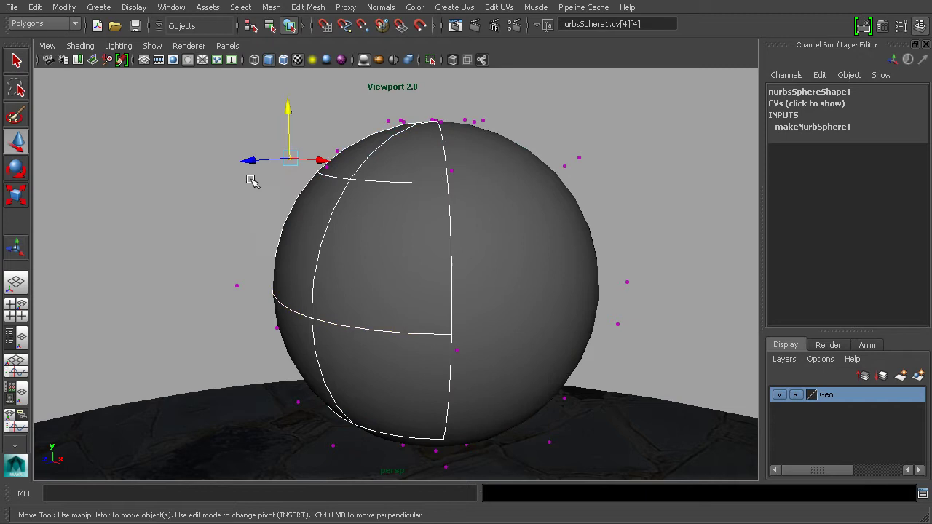
pyautogui.keyDown('alt'); pyautogui.moveTo(281, 214); pyautogui.dragTo(404, 221); pyautogui.keyUp('alt')
pyautogui.keyDown('alt'); pyautogui.moveTo(455, 277); pyautogui.dragTo(435, 206); pyautogui.keyUp('alt')
pyautogui.moveTo(436, 215); pyautogui.dragTo(437, 214, button='right')
pyautogui.moveTo(292, 197); pyautogui.dragTo(271, 196)
pyautogui.hotkey('ctrl', 'z')
# Try raising the sphere's upper horizontal hull ring, and return the sphere to object selection
pyautogui.rightClick(430, 227)
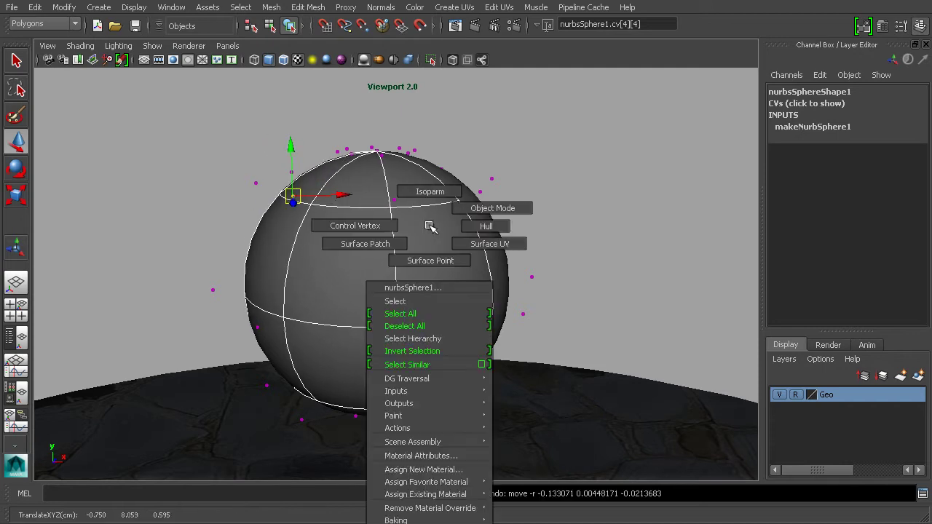
pyautogui.moveTo(432, 226); pyautogui.dragTo(485, 225, button='right')
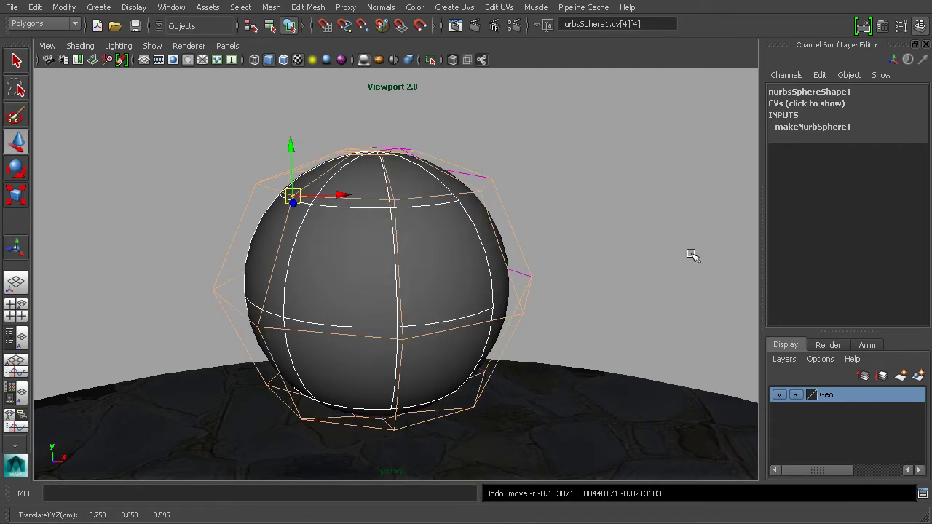
pyautogui.click(454, 193)
pyautogui.keyDown('alt'); pyautogui.moveTo(437, 171); pyautogui.dragTo(429, 201); pyautogui.keyUp('alt')
pyautogui.scroll(3, 429, 202)
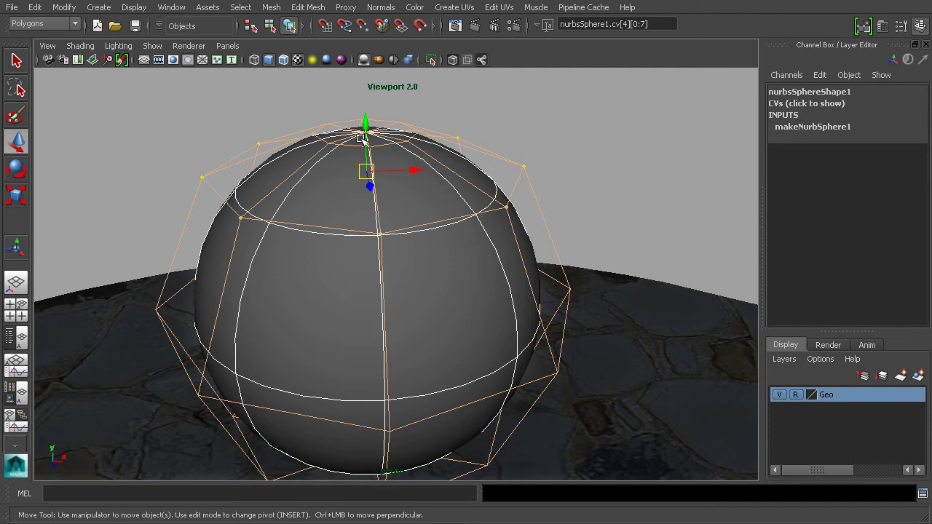
pyautogui.moveTo(364, 130); pyautogui.dragTo(382, 75)
pyautogui.hotkey('ctrl', 'z')
pyautogui.keyDown('alt'); pyautogui.moveTo(473, 188); pyautogui.dragTo(529, 175); pyautogui.keyUp('alt')
pyautogui.keyDown('alt'); pyautogui.moveTo(529, 175); pyautogui.dragTo(508, 177, button='middle'); pyautogui.keyUp('alt')
pyautogui.click(270, 26)
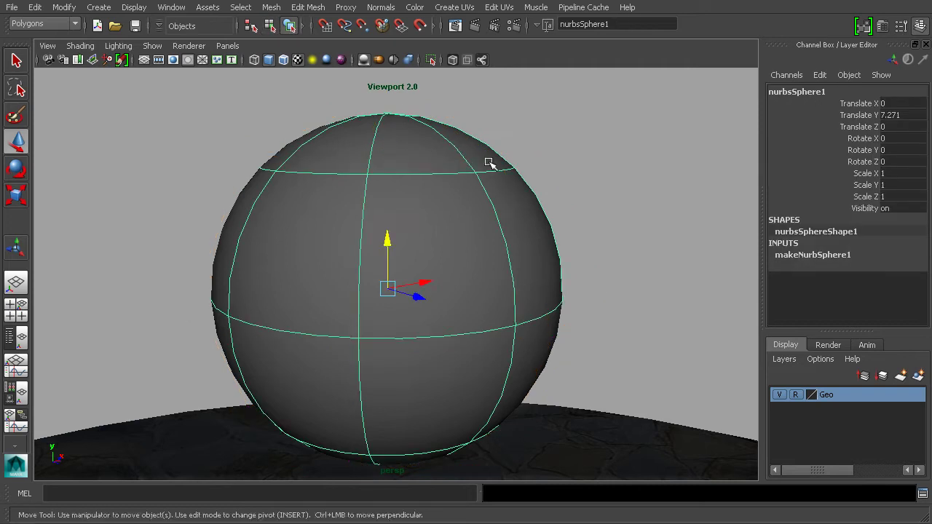
# Switch the sphere to isoparm selection again and select one of its vertical isoparms
pyautogui.keyDown('alt'); pyautogui.moveTo(491, 160); pyautogui.dragTo(426, 254); pyautogui.keyUp('alt')
pyautogui.keyDown('alt'); pyautogui.moveTo(428, 254); pyautogui.dragTo(475, 212, button='middle'); pyautogui.keyUp('alt')
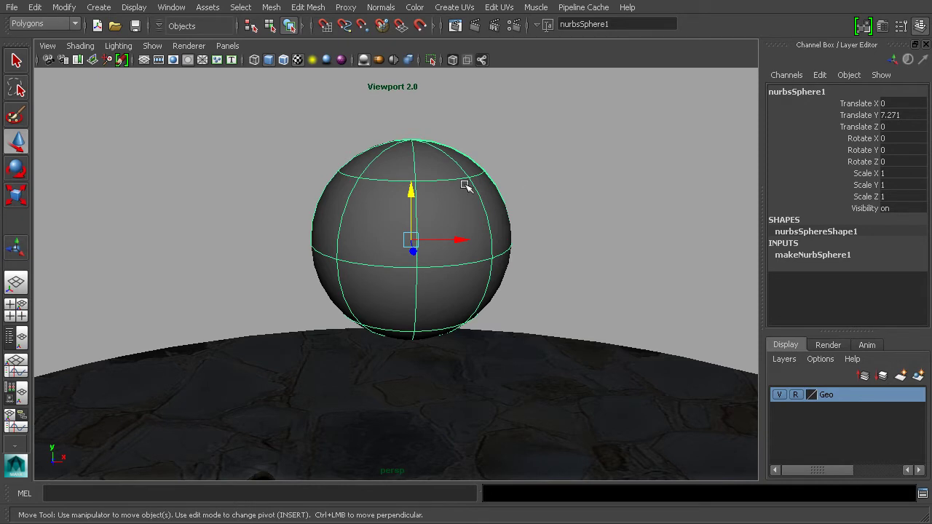
pyautogui.keyDown('alt'); pyautogui.moveTo(479, 184); pyautogui.dragTo(448, 199); pyautogui.keyUp('alt')
pyautogui.scroll(4, 458, 202)
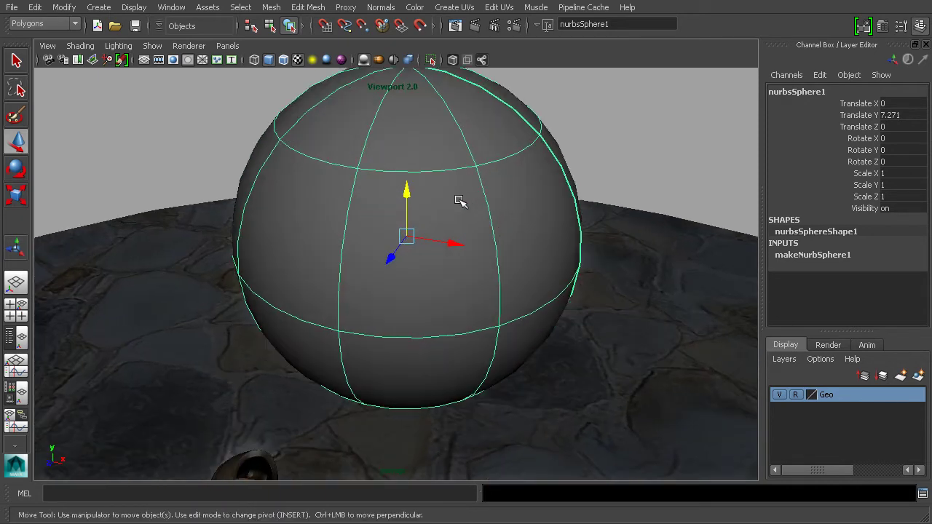
pyautogui.rightClick(464, 193)
pyautogui.click(466, 159)
pyautogui.click(473, 159)
pyautogui.keyDown('alt'); pyautogui.moveTo(473, 159); pyautogui.dragTo(537, 189); pyautogui.keyUp('alt')
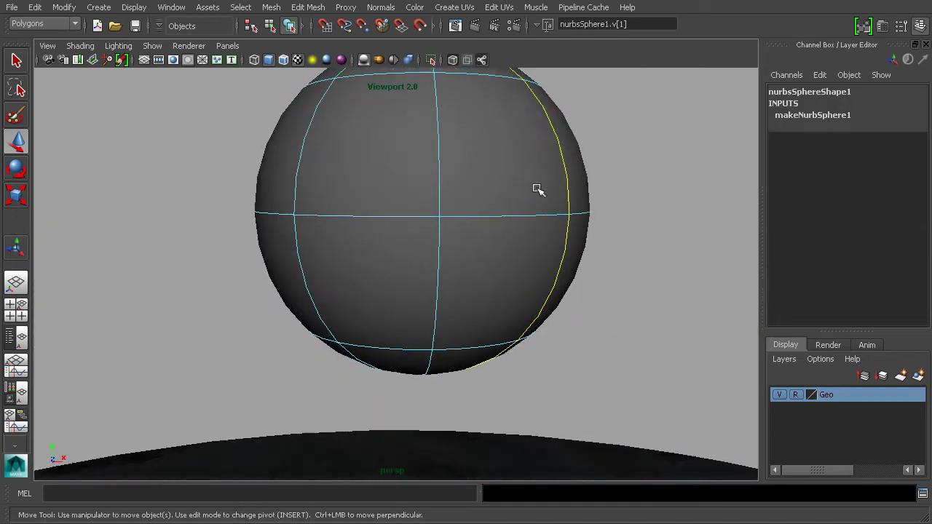
# Pull a new isoparm position off a vertical isoparm to about v 1.42, between two existing spans
pyautogui.keyDown('alt'); pyautogui.moveTo(444, 188); pyautogui.dragTo(503, 212); pyautogui.keyUp('alt')
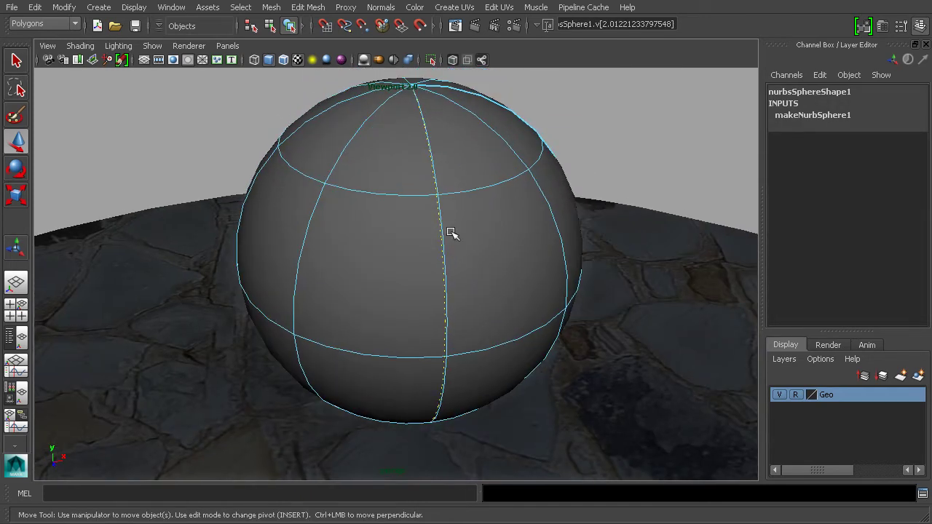
pyautogui.click(445, 238)
pyautogui.moveTo(445, 238); pyautogui.dragTo(527, 208)
pyautogui.scroll(-5, 527, 211)
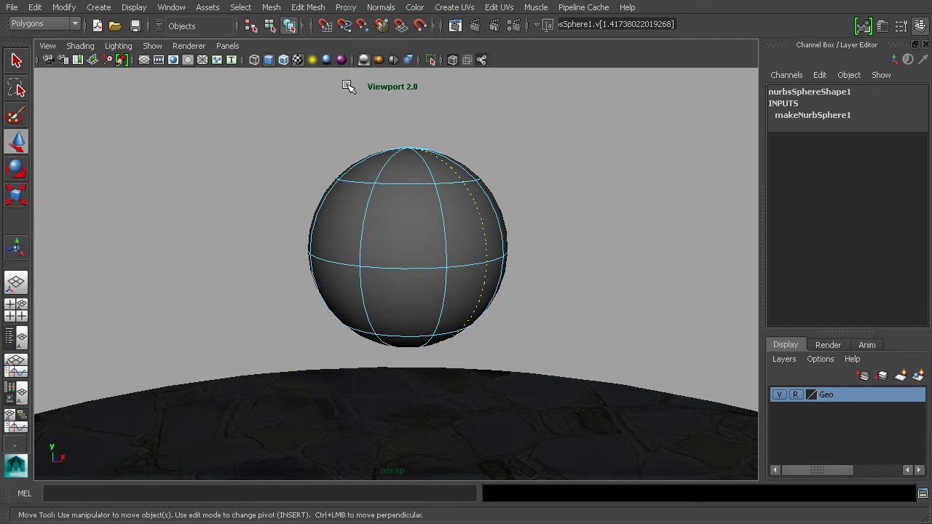
# Return to object selection and delete the NURBS sphere
pyautogui.click(289, 26)
pyautogui.press('Delete')
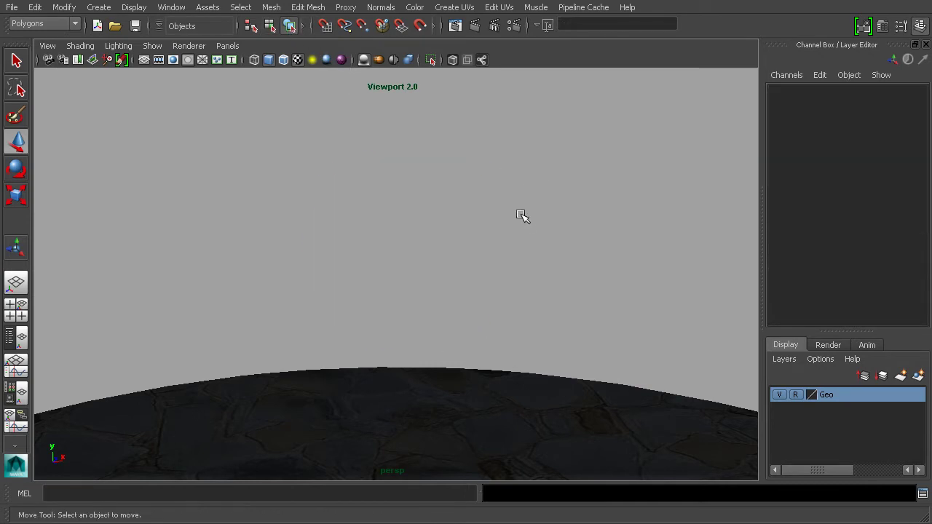
# Examine the robot's segmented abdomen, side cables and surrounding body panels from the back and side
pyautogui.keyDown('alt'); pyautogui.moveTo(557, 343); pyautogui.dragTo(559, 142, button='middle'); pyautogui.keyUp('alt')
pyautogui.keyDown('alt'); pyautogui.moveTo(593, 307); pyautogui.dragTo(426, 363); pyautogui.keyUp('alt')
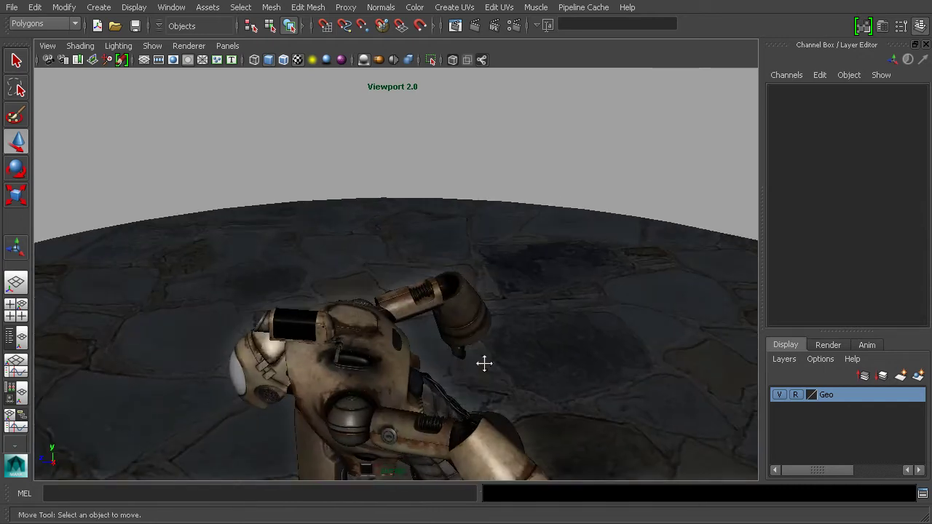
pyautogui.keyDown('alt'); pyautogui.moveTo(485, 364); pyautogui.dragTo(430, 274, button='middle'); pyautogui.keyUp('alt')
pyautogui.keyDown('alt'); pyautogui.moveTo(430, 275); pyautogui.dragTo(503, 320); pyautogui.keyUp('alt')
pyautogui.keyDown('alt'); pyautogui.moveTo(502, 321); pyautogui.dragTo(493, 298, button='middle'); pyautogui.keyUp('alt')
pyautogui.keyDown('alt'); pyautogui.moveTo(444, 295); pyautogui.dragTo(504, 270, button='right'); pyautogui.keyUp('alt')
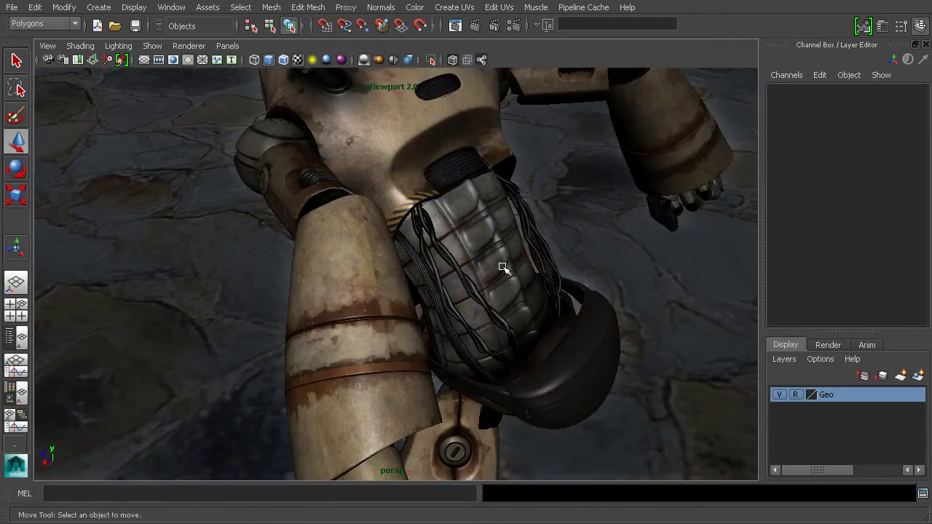
pyautogui.keyDown('alt'); pyautogui.moveTo(503, 336); pyautogui.dragTo(518, 267); pyautogui.keyUp('alt')
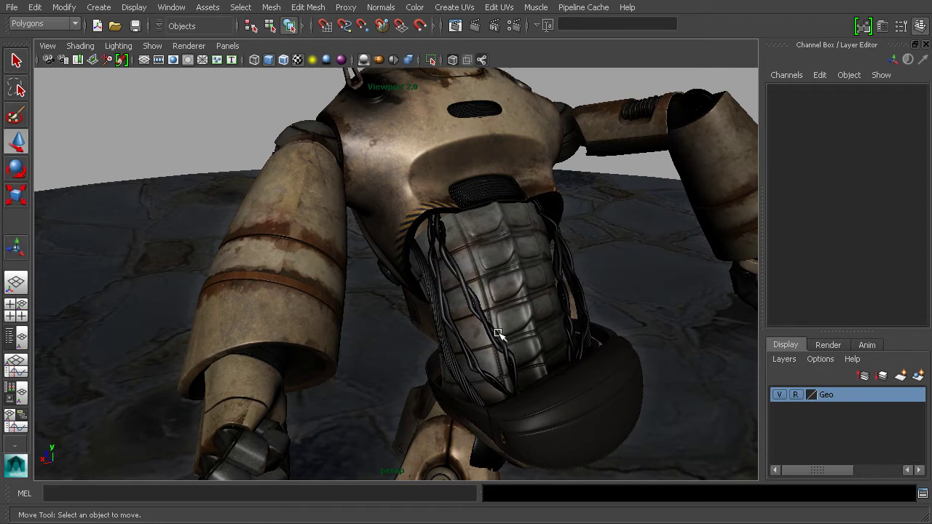
pyautogui.keyDown('alt'); pyautogui.moveTo(543, 377); pyautogui.dragTo(481, 295); pyautogui.keyUp('alt')
pyautogui.keyDown('alt'); pyautogui.moveTo(494, 335); pyautogui.dragTo(521, 324); pyautogui.keyUp('alt')
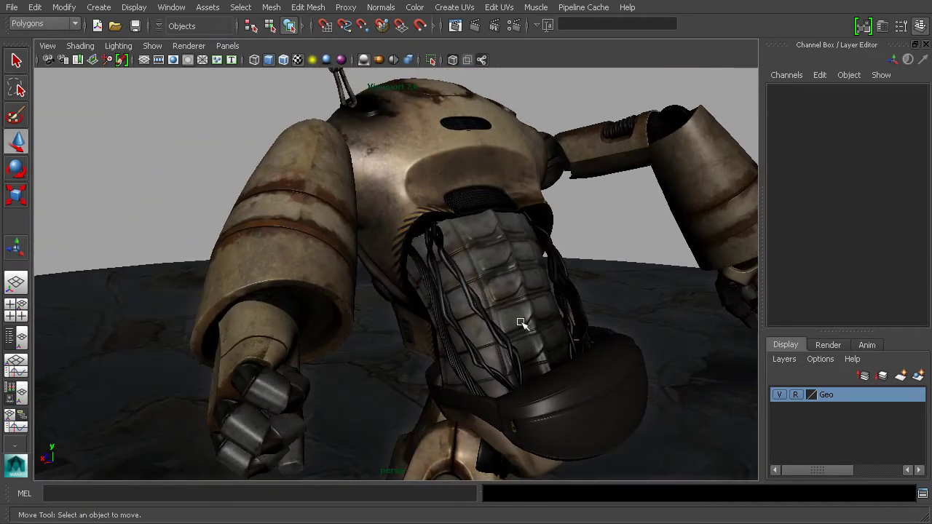
pyautogui.keyDown('alt'); pyautogui.moveTo(422, 238); pyautogui.dragTo(475, 274); pyautogui.keyUp('alt')
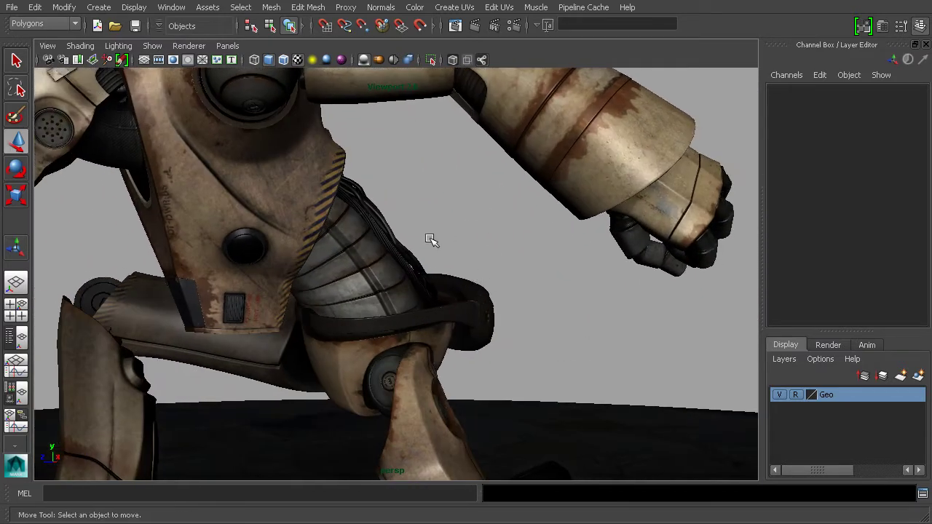
pyautogui.keyDown('alt'); pyautogui.moveTo(430, 241); pyautogui.dragTo(488, 270); pyautogui.keyUp('alt')
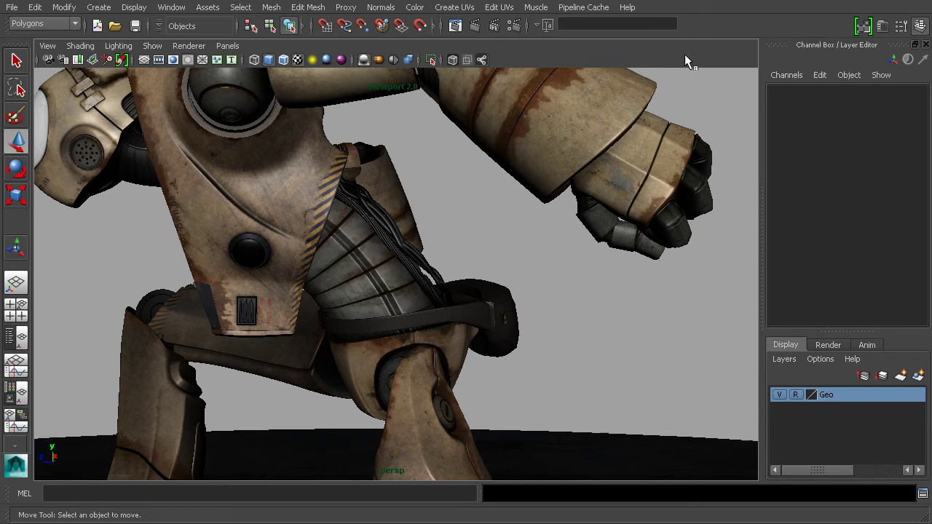
# Draw a CV curve with eight control vertices in the side view, following the cables from the robot's upper back to the waist
pyautogui.press('space')
pyautogui.press('space')
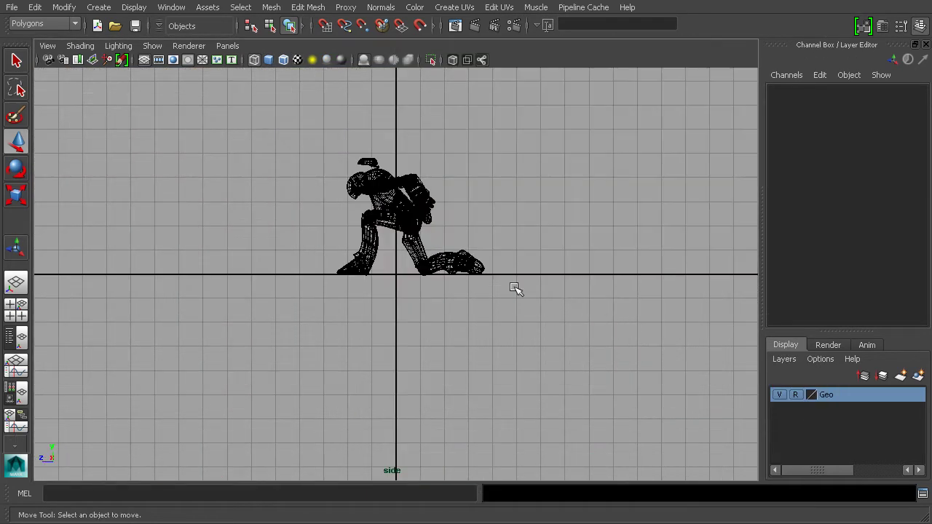
pyautogui.scroll(8, 517, 290)
pyautogui.scroll(6, 552, 290)
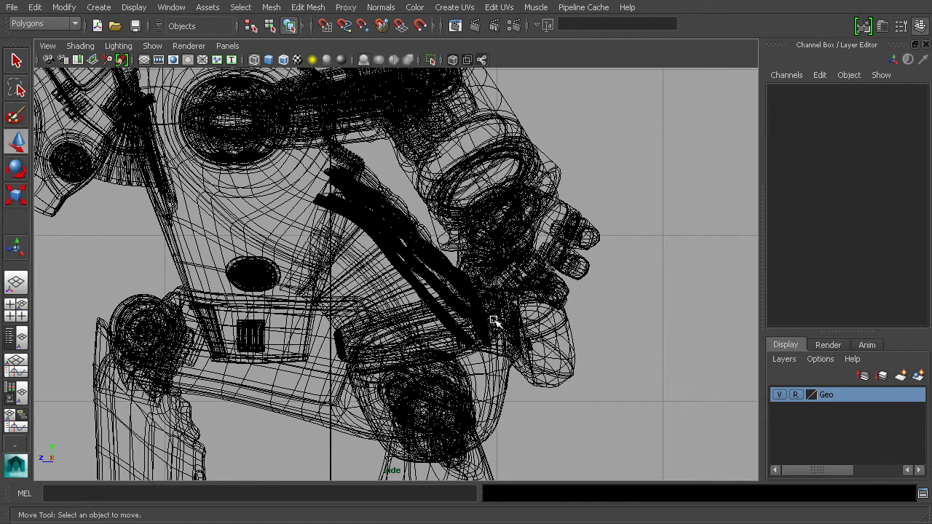
pyautogui.keyDown('alt'); pyautogui.moveTo(493, 321); pyautogui.dragTo(512, 305, button='middle'); pyautogui.keyUp('alt')
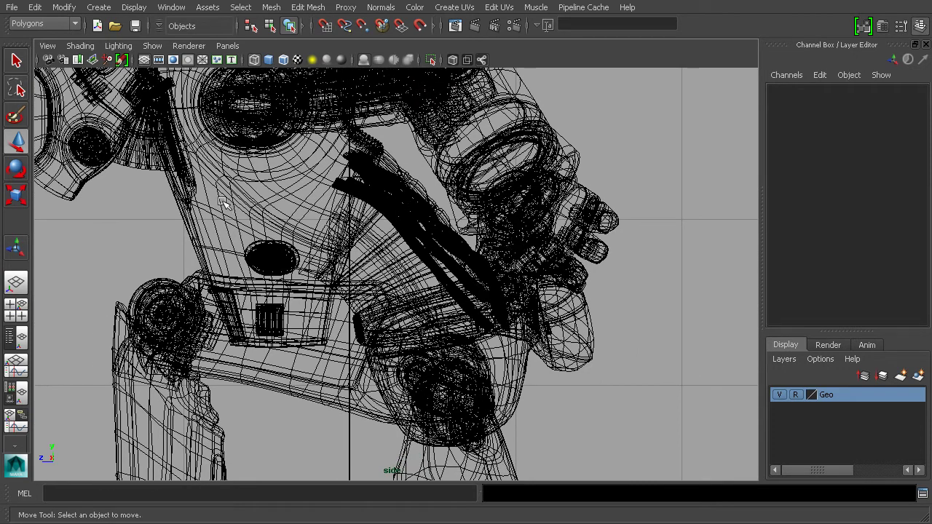
pyautogui.click(106, 9)
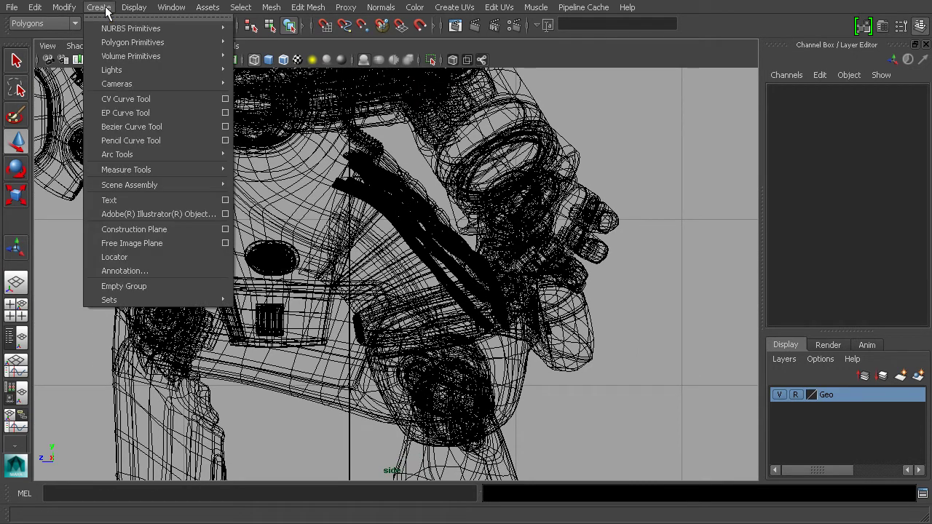
pyautogui.click(125, 99)
pyautogui.click(348, 148)
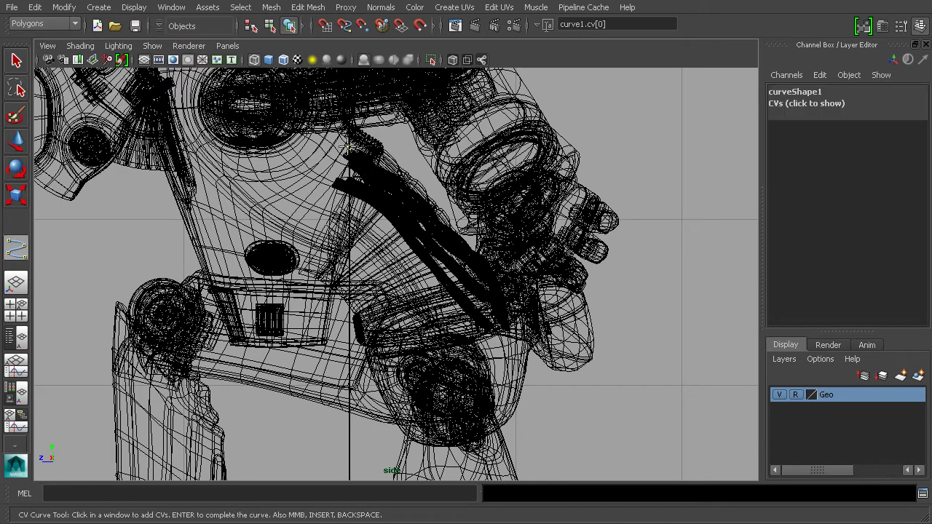
pyautogui.click(386, 167)
pyautogui.click(412, 188)
pyautogui.click(431, 212)
pyautogui.click(432, 213)
pyautogui.click(494, 277)
pyautogui.click(512, 303)
pyautogui.click(515, 319)
pyautogui.press('w')
# Switch the curve to control vertex selection and reposition its upper and middle CVs along the outer edge of the cables
pyautogui.keyDown('alt'); pyautogui.moveTo(411, 175); pyautogui.dragTo(401, 199, button='middle'); pyautogui.keyUp('alt')
pyautogui.scroll(2, 411, 194)
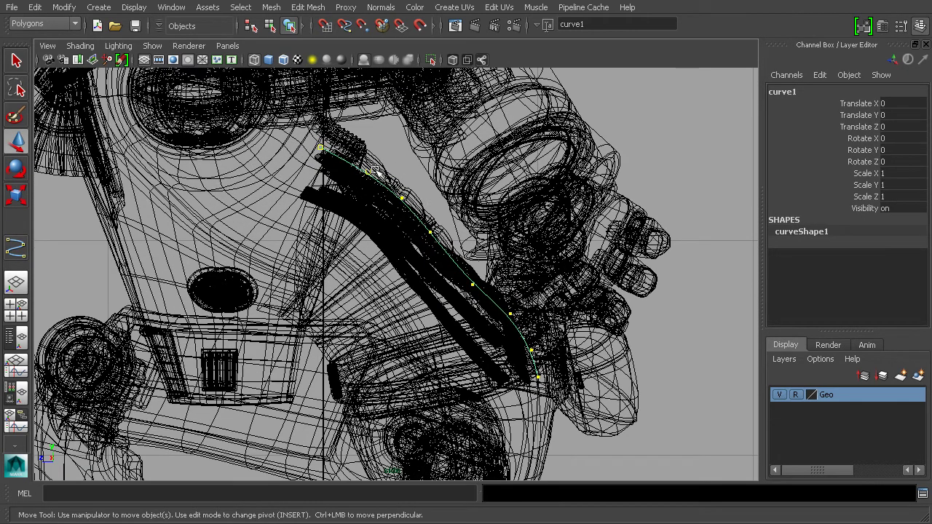
pyautogui.moveTo(671, 146); pyautogui.dragTo(631, 145, button='right')
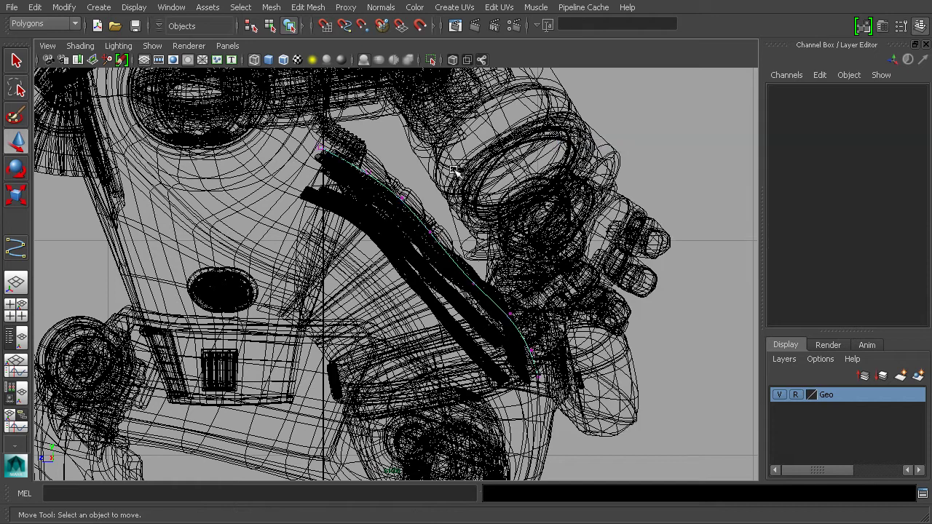
pyautogui.moveTo(392, 149); pyautogui.dragTo(370, 165)
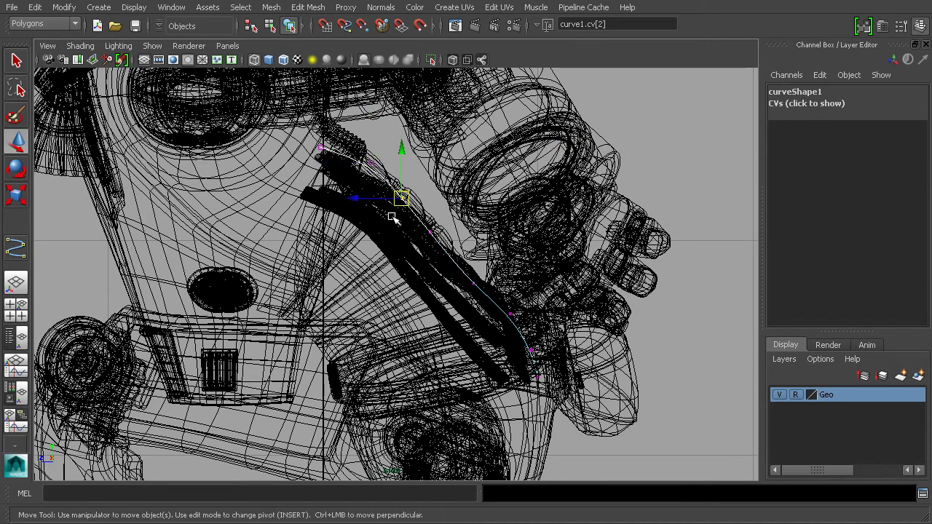
pyautogui.moveTo(402, 198); pyautogui.dragTo(409, 189)
pyautogui.moveTo(442, 205)
pyautogui.mouseDown()
pyautogui.moveTo(414, 250)
pyautogui.moveTo(440, 221)
pyautogui.mouseUp()
pyautogui.moveTo(493, 260); pyautogui.dragTo(461, 296)
pyautogui.moveTo(475, 284); pyautogui.dragTo(479, 274)
pyautogui.moveTo(522, 301)
pyautogui.mouseDown()
pyautogui.moveTo(489, 323)
pyautogui.moveTo(508, 297)
pyautogui.mouseUp()
# Move the curve's last two CVs up and inward to match the lower end of the cables
pyautogui.click(531, 351)
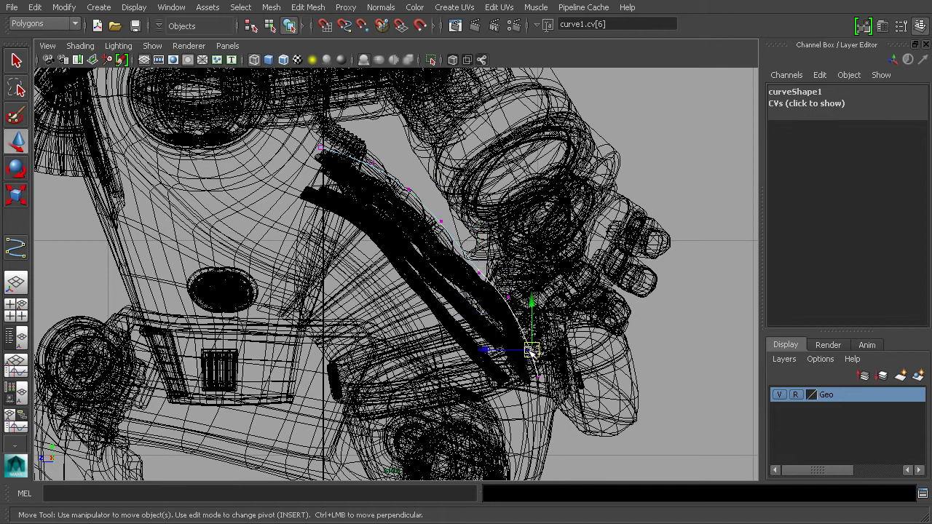
pyautogui.moveTo(532, 351); pyautogui.dragTo(530, 334, button='middle')
pyautogui.click(538, 377)
pyautogui.moveTo(538, 376); pyautogui.dragTo(530, 370, button='middle')
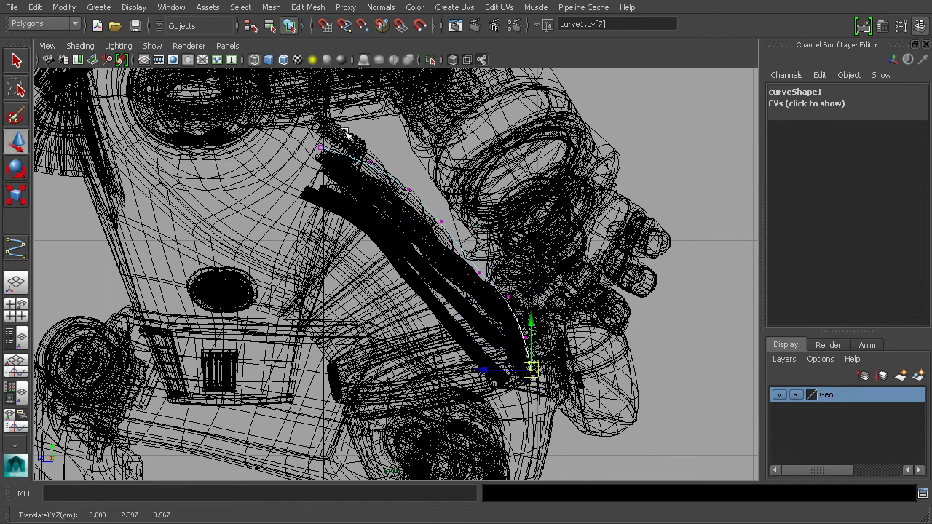
# Select the curve's first CV, return to the perspective view and enable the display of NURBS curves there
pyautogui.click(321, 148)
pyautogui.press('space')
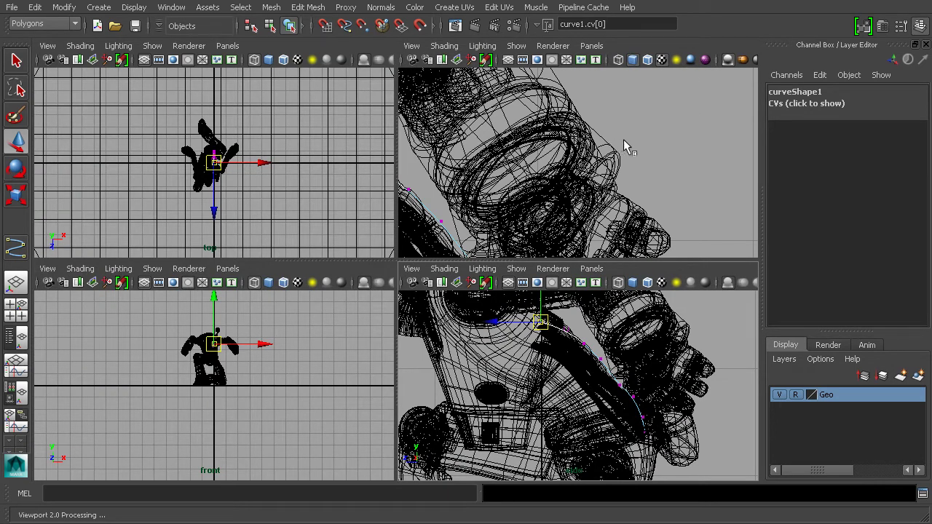
pyautogui.press('space')
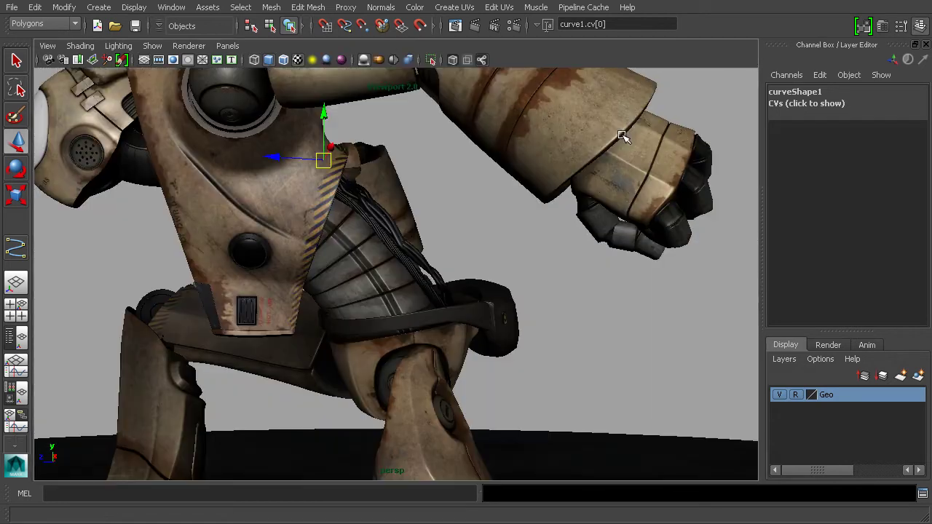
pyautogui.keyDown('alt'); pyautogui.moveTo(466, 169); pyautogui.dragTo(419, 173); pyautogui.keyUp('alt')
pyautogui.keyDown('alt'); pyautogui.moveTo(214, 207); pyautogui.dragTo(452, 182); pyautogui.keyUp('alt')
pyautogui.click(153, 46)
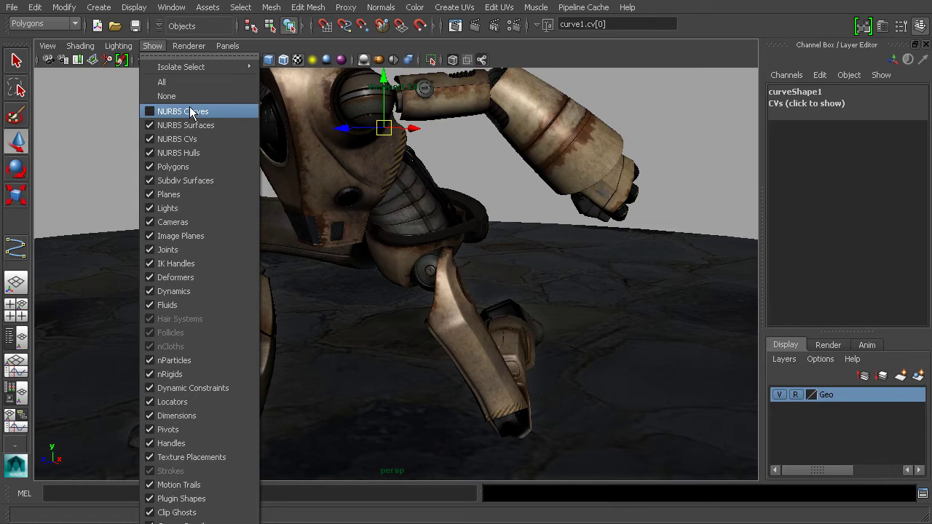
pyautogui.click(149, 110)
# Move the curve's top two CVs sideways toward the cable bundle and adjust the height of the first one
pyautogui.keyDown('alt'); pyautogui.moveTo(514, 158); pyautogui.dragTo(302, 182); pyautogui.keyUp('alt')
pyautogui.keyDown('alt'); pyautogui.moveTo(480, 155); pyautogui.dragTo(488, 202, button='middle'); pyautogui.keyUp('alt')
pyautogui.scroll(6, 489, 202)
pyautogui.moveTo(489, 202)
pyautogui.keyDown('alt'); pyautogui.mouseDown()
pyautogui.moveTo(489, 174)
pyautogui.moveTo(486, 220)
pyautogui.mouseUp(); pyautogui.keyUp('alt')
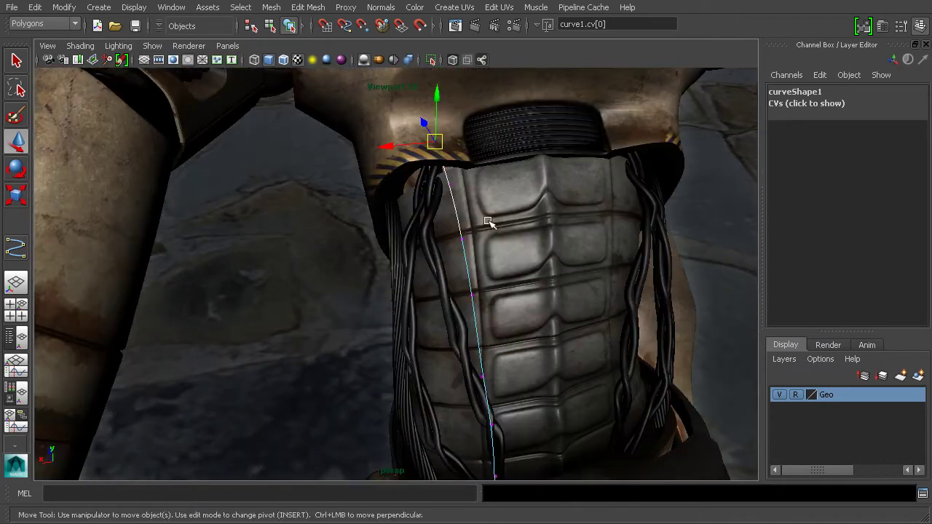
pyautogui.click(450, 187)
pyautogui.moveTo(423, 190); pyautogui.dragTo(445, 183)
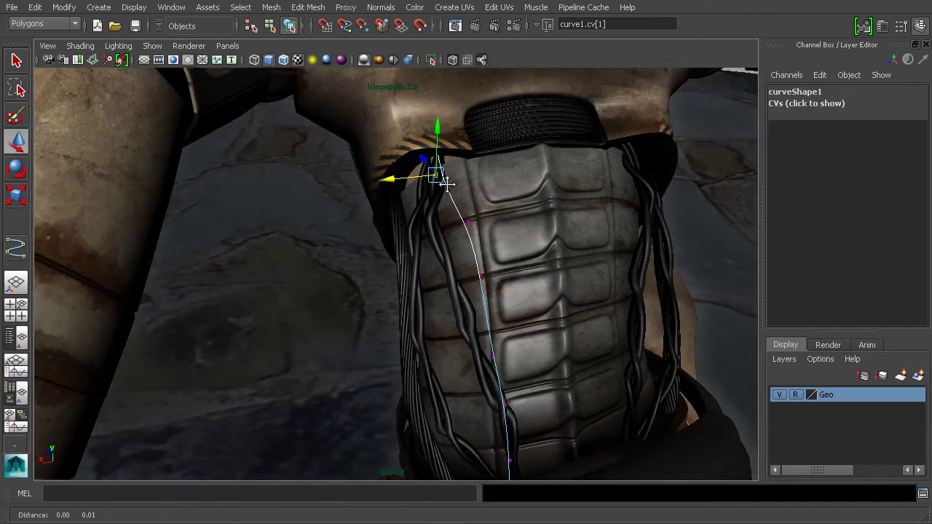
pyautogui.keyDown('alt'); pyautogui.moveTo(445, 183); pyautogui.dragTo(454, 221, button='middle'); pyautogui.keyUp('alt')
pyautogui.moveTo(373, 125); pyautogui.dragTo(507, 201)
pyautogui.moveTo(416, 178); pyautogui.dragTo(391, 181)
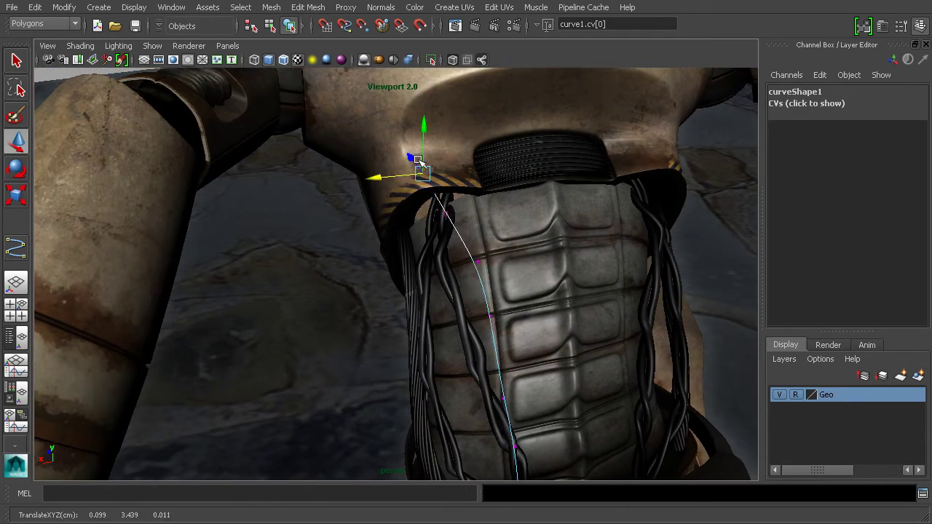
pyautogui.moveTo(424, 133); pyautogui.dragTo(425, 149)
# Shift the curve's lower and middle CVs sideways so the curve winds down beside the back cables
pyautogui.keyDown('alt'); pyautogui.moveTo(489, 234); pyautogui.dragTo(477, 81, button='middle'); pyautogui.keyUp('alt')
pyautogui.moveTo(537, 301); pyautogui.dragTo(463, 424)
pyautogui.moveTo(467, 370); pyautogui.dragTo(444, 371)
pyautogui.keyDown('alt'); pyautogui.moveTo(444, 370); pyautogui.dragTo(517, 298); pyautogui.keyUp('alt')
pyautogui.keyDown('alt'); pyautogui.moveTo(517, 297); pyautogui.dragTo(533, 400, button='middle'); pyautogui.keyUp('alt')
pyautogui.moveTo(529, 233); pyautogui.dragTo(459, 264)
pyautogui.scroll(-4, 520, 291)
pyautogui.keyDown('alt'); pyautogui.moveTo(520, 292); pyautogui.dragTo(504, 324); pyautogui.keyUp('alt')
pyautogui.scroll(3, 489, 240)
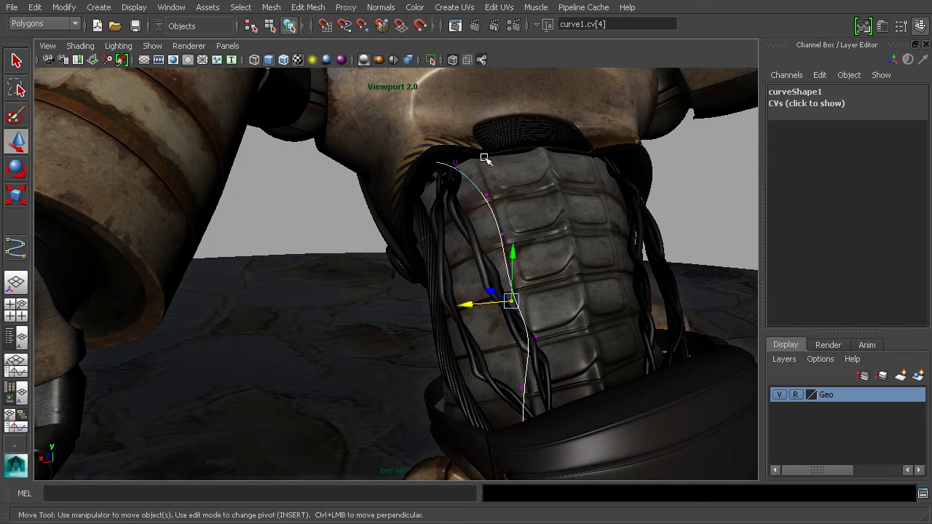
# Return to object selection, deselect the curve and create a default NURBS circle at the origin
pyautogui.click(270, 26)
pyautogui.click(309, 159)
pyautogui.press('a')
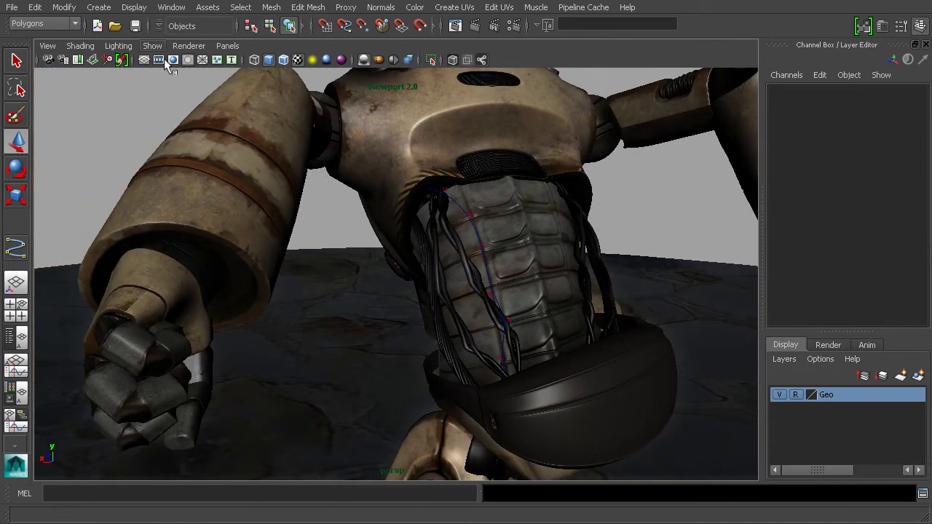
pyautogui.click(99, 8)
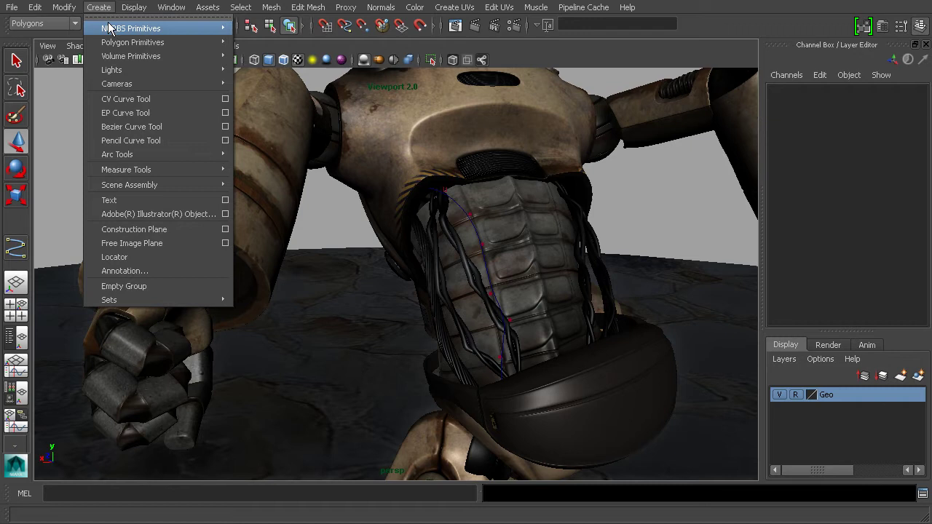
pyautogui.moveTo(113, 29)
pyautogui.click(273, 119)
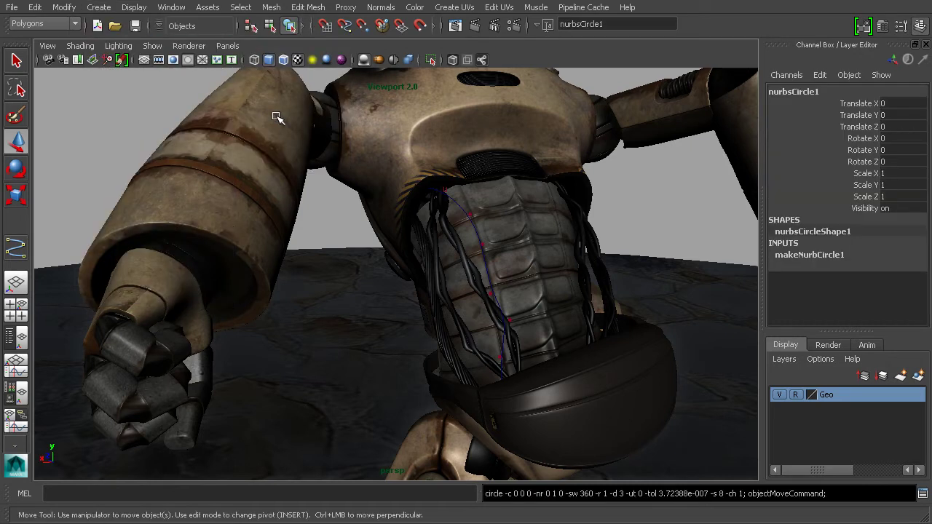
# Keep the NURBS circle selected and add the cable curve to the selection as the extrusion path
pyautogui.keyDown('alt'); pyautogui.moveTo(530, 272); pyautogui.dragTo(479, 83, button='middle'); pyautogui.keyUp('alt')
pyautogui.keyDown('alt'); pyautogui.moveTo(479, 82); pyautogui.dragTo(495, 201); pyautogui.keyUp('alt')
pyautogui.keyDown('alt'); pyautogui.moveTo(495, 201); pyautogui.dragTo(512, 240, button='middle'); pyautogui.keyUp('alt')
pyautogui.scroll(-3, 512, 239)
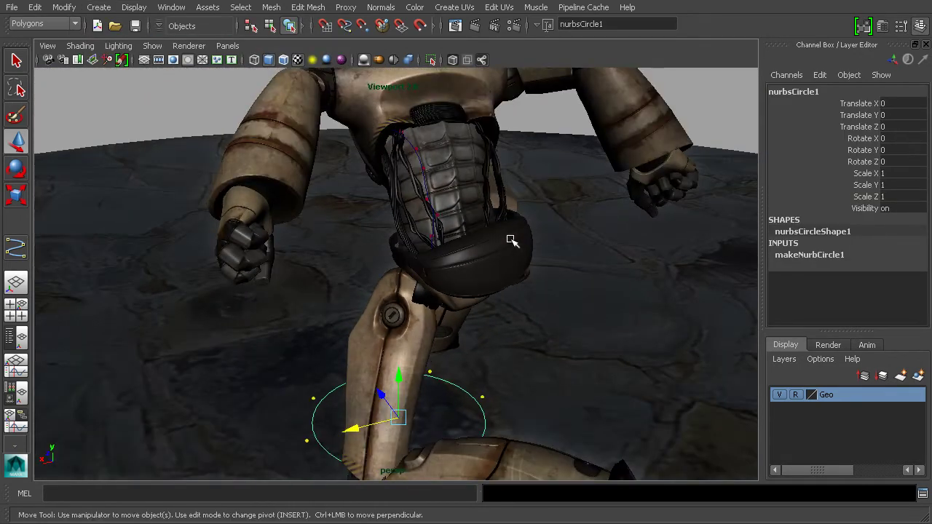
pyautogui.keyDown('alt'); pyautogui.moveTo(512, 238); pyautogui.dragTo(479, 219); pyautogui.keyUp('alt')
pyautogui.scroll(3, 478, 218)
pyautogui.keyDown('shift'); pyautogui.click(434, 168); pyautogui.keyUp('shift')
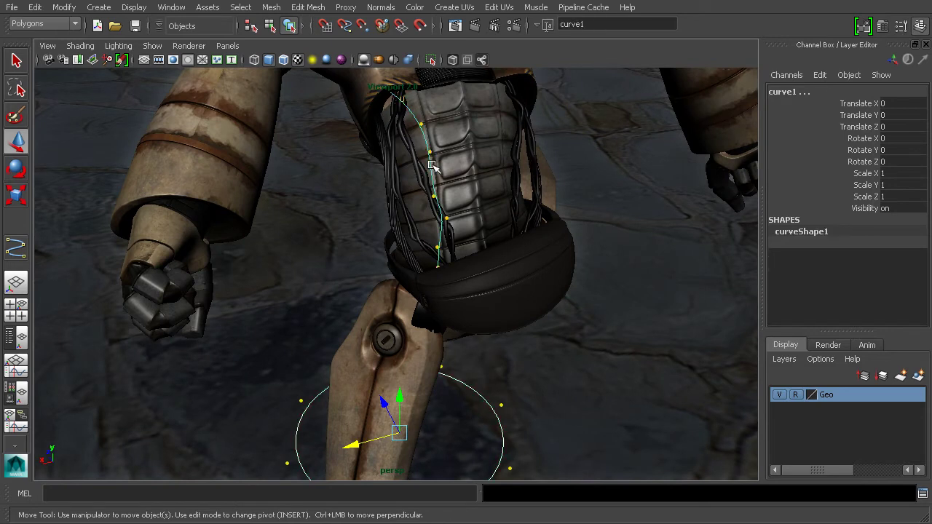
pyautogui.keyDown('alt'); pyautogui.moveTo(490, 168); pyautogui.dragTo(516, 165); pyautogui.keyUp('alt')
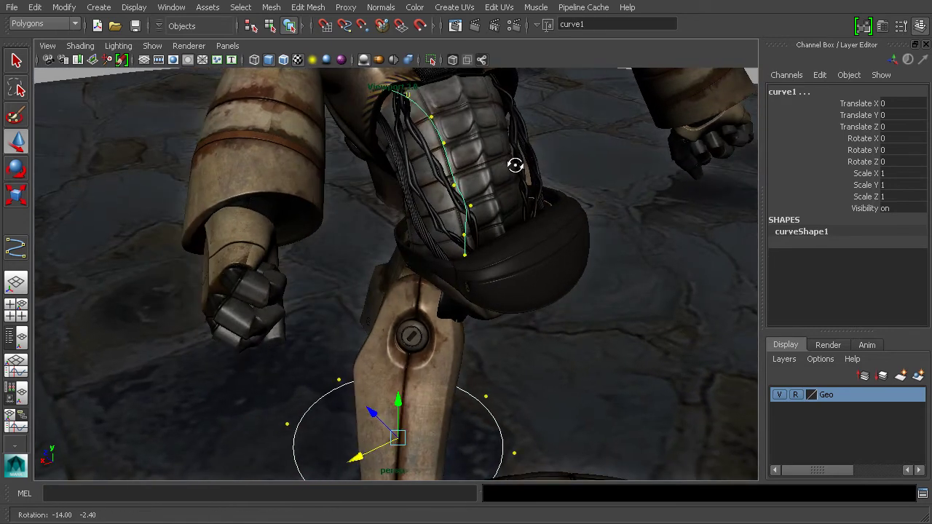
# Extrude the circle along the curve from the Surfaces set with Tube style, At path, Component pivot, Profile normal and NURBS output
pyautogui.click(63, 31)
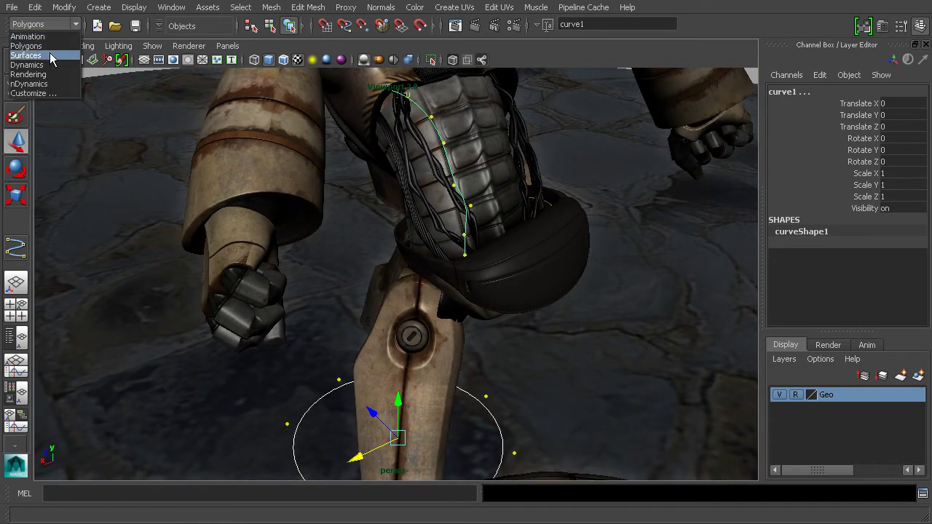
pyautogui.click(50, 55)
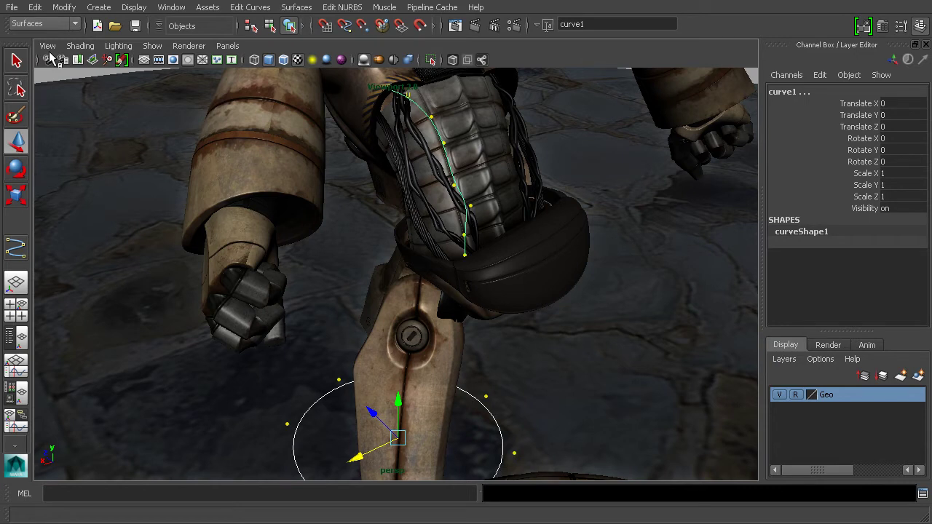
pyautogui.click(302, 8)
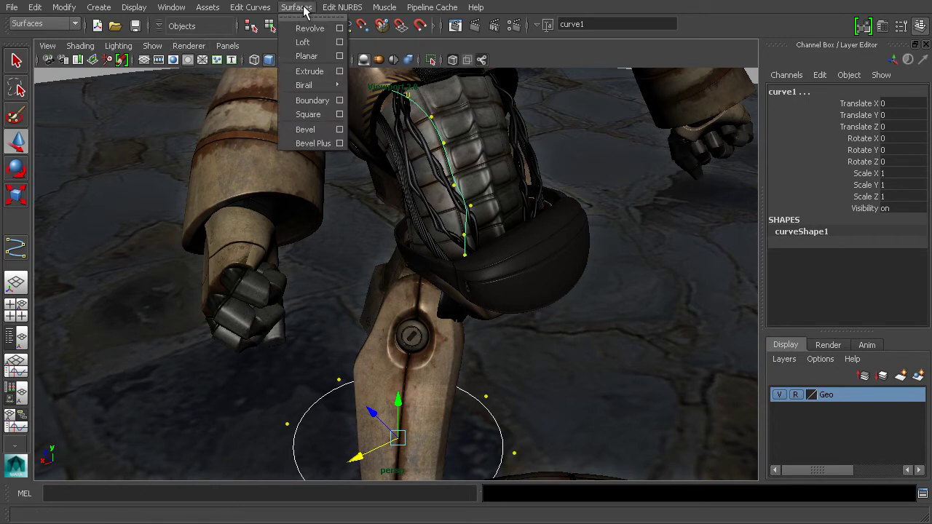
pyautogui.press('Escape')
pyautogui.click(304, 7)
pyautogui.click(339, 71)
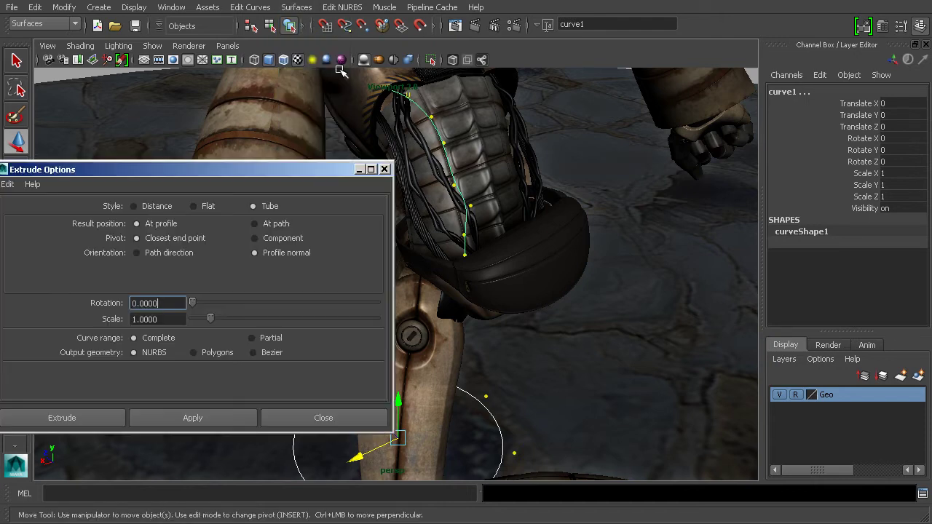
pyautogui.moveTo(322, 180); pyautogui.dragTo(803, 73)
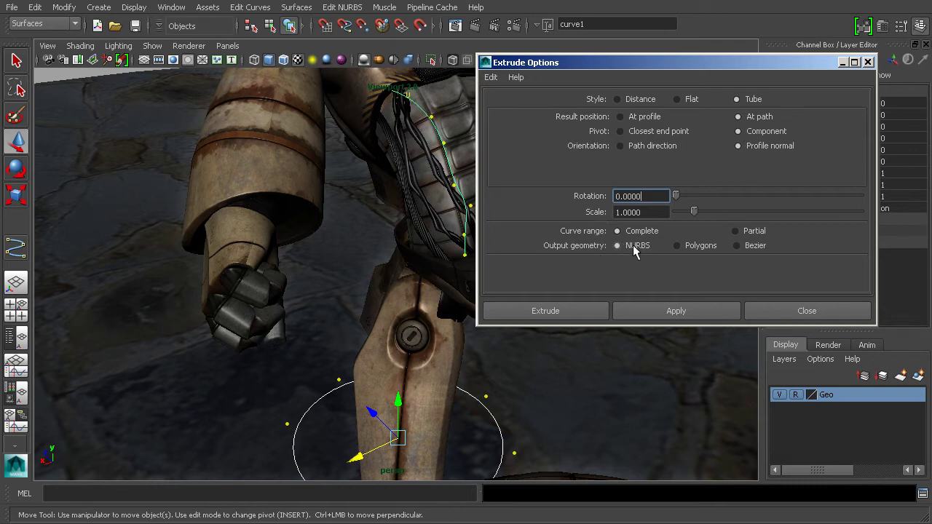
pyautogui.click(575, 311)
# Examine the extruded surface around the robot from the side and select its profile circle on the ground
pyautogui.keyDown('alt'); pyautogui.moveTo(546, 232); pyautogui.dragTo(592, 264); pyautogui.keyUp('alt')
pyautogui.scroll(-3, 593, 264)
pyautogui.keyDown('alt'); pyautogui.moveTo(573, 297); pyautogui.dragTo(579, 241); pyautogui.keyUp('alt')
pyautogui.keyDown('alt'); pyautogui.moveTo(578, 241); pyautogui.dragTo(563, 290, button='middle'); pyautogui.keyUp('alt')
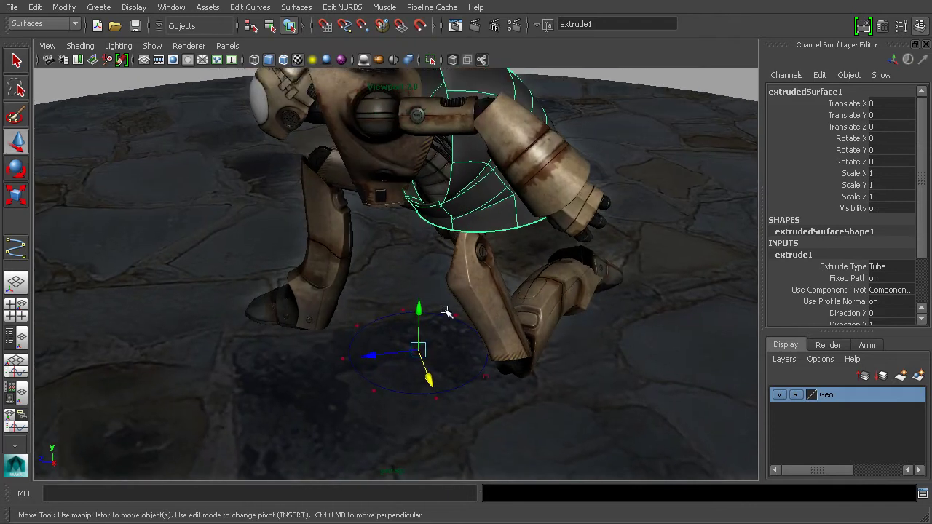
pyautogui.click(447, 312)
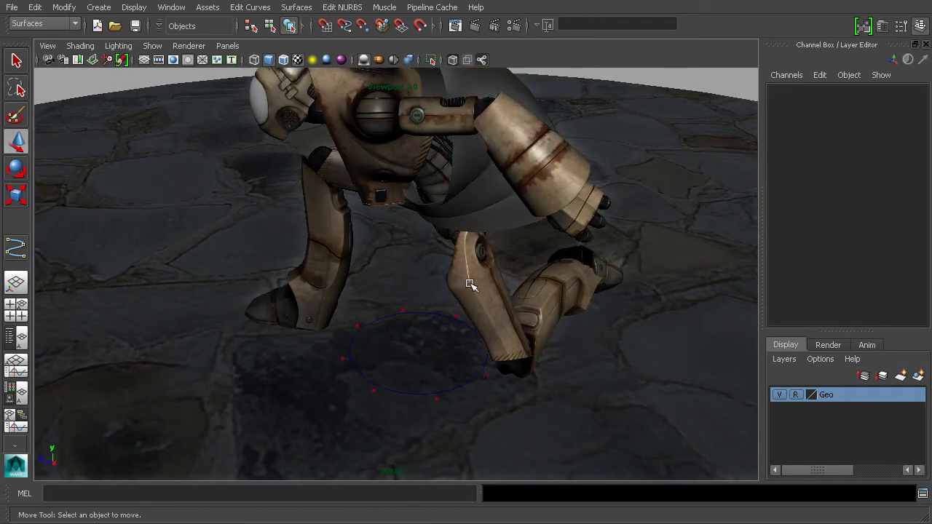
pyautogui.click(452, 320)
pyautogui.keyDown('alt'); pyautogui.moveTo(543, 225); pyautogui.dragTo(563, 260); pyautogui.keyUp('alt')
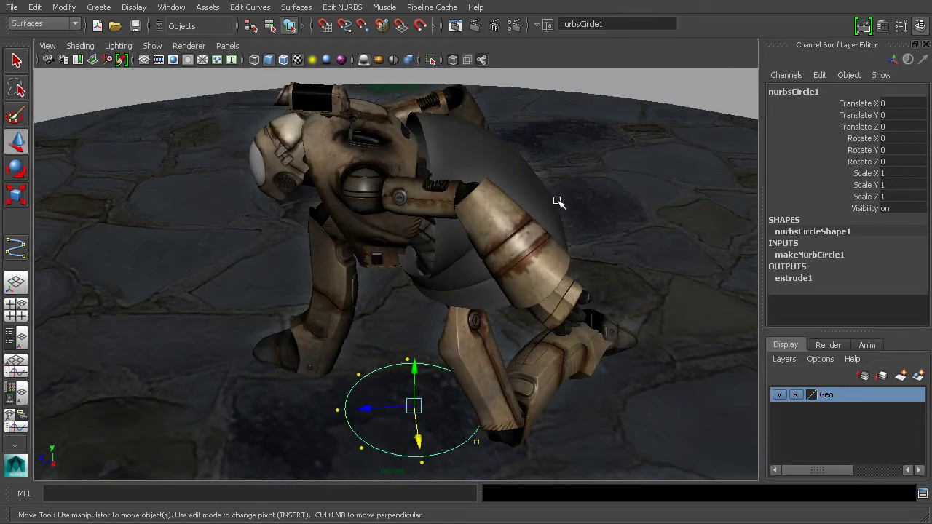
pyautogui.moveTo(579, 233)
pyautogui.keyDown('alt'); pyautogui.mouseDown()
pyautogui.moveTo(474, 231)
pyautogui.moveTo(587, 235)
pyautogui.moveTo(573, 245)
pyautogui.mouseUp(); pyautogui.keyUp('alt')
pyautogui.scroll(4, 583, 247)
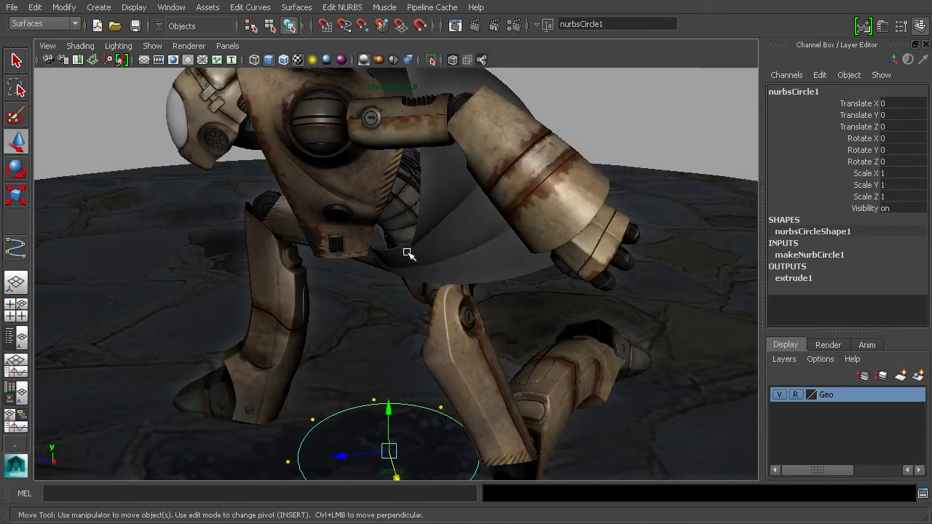
# Compare the extruded surface with its profile circle, reselect the circle and open its makeNurbCircle1 creation settings
pyautogui.click(483, 204)
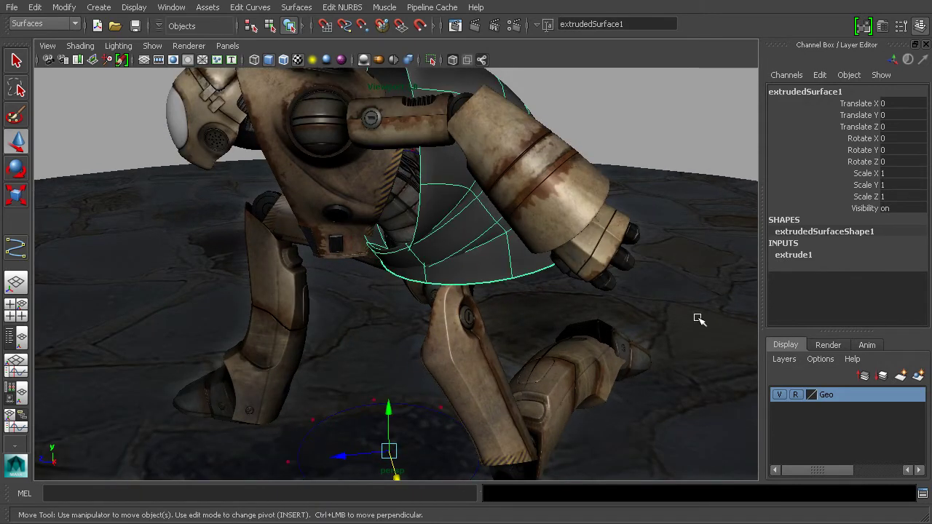
pyautogui.click(397, 415)
pyautogui.click(435, 401)
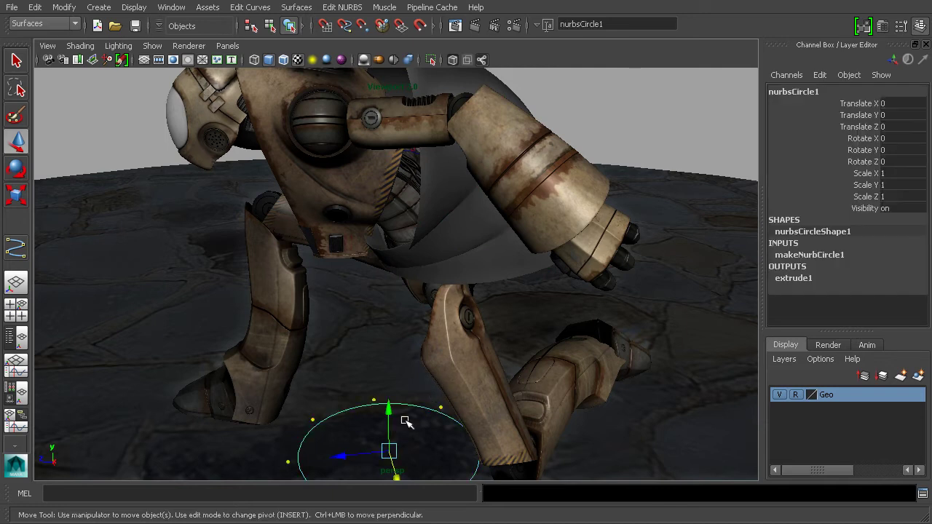
pyautogui.click(819, 256)
pyautogui.scroll(-2, 911, 219)
pyautogui.scroll(-1, 925, 219)
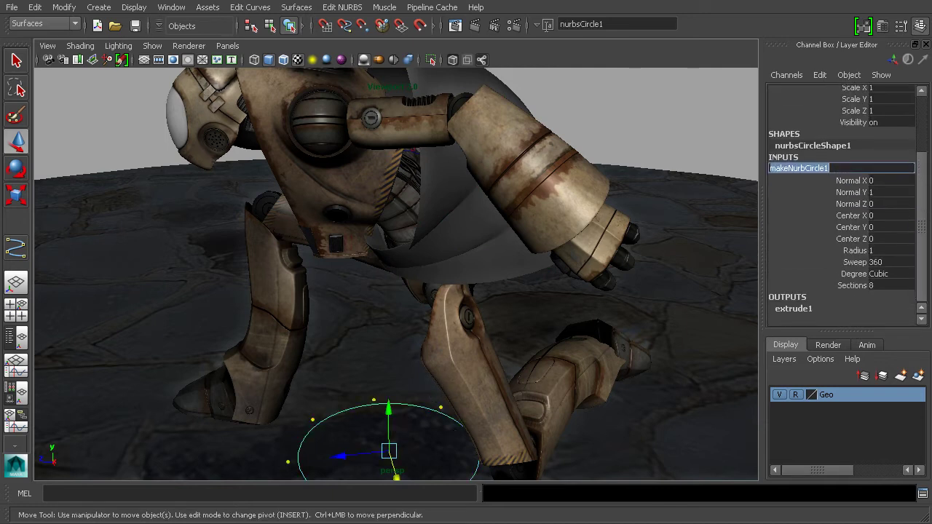
# Thin the extruded tube by reducing its profile circle's radius to 0.05
pyautogui.click(854, 250)
pyautogui.moveTo(745, 162); pyautogui.dragTo(714, 189, button='middle')
pyautogui.keyDown('alt'); pyautogui.moveTo(713, 188); pyautogui.dragTo(658, 223); pyautogui.keyUp('alt')
pyautogui.moveTo(658, 222); pyautogui.dragTo(651, 223, button='middle')
pyautogui.keyDown('alt'); pyautogui.moveTo(651, 223); pyautogui.dragTo(647, 230); pyautogui.keyUp('alt')
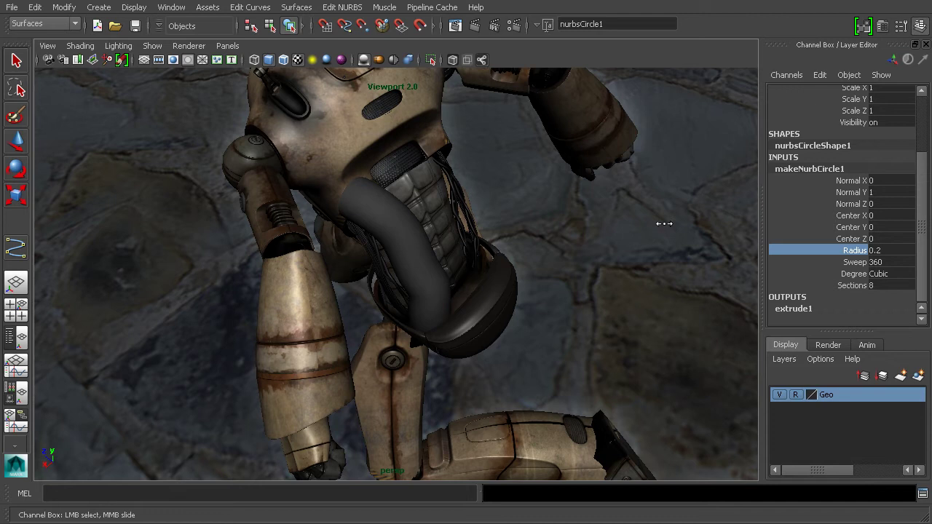
pyautogui.moveTo(664, 223); pyautogui.dragTo(662, 223, button='middle')
pyautogui.keyDown('alt'); pyautogui.moveTo(662, 223); pyautogui.dragTo(656, 188); pyautogui.keyUp('alt')
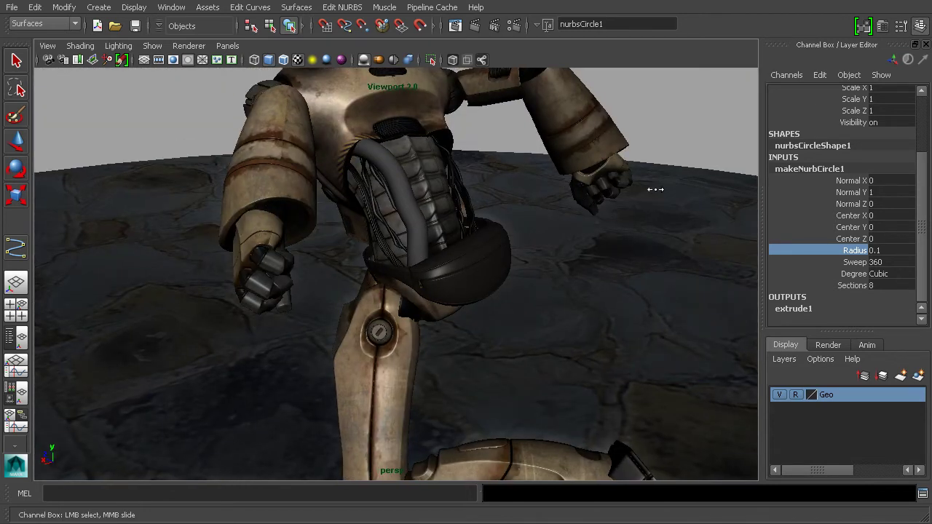
pyautogui.moveTo(656, 189); pyautogui.dragTo(666, 215, button='middle')
pyautogui.click(889, 251)
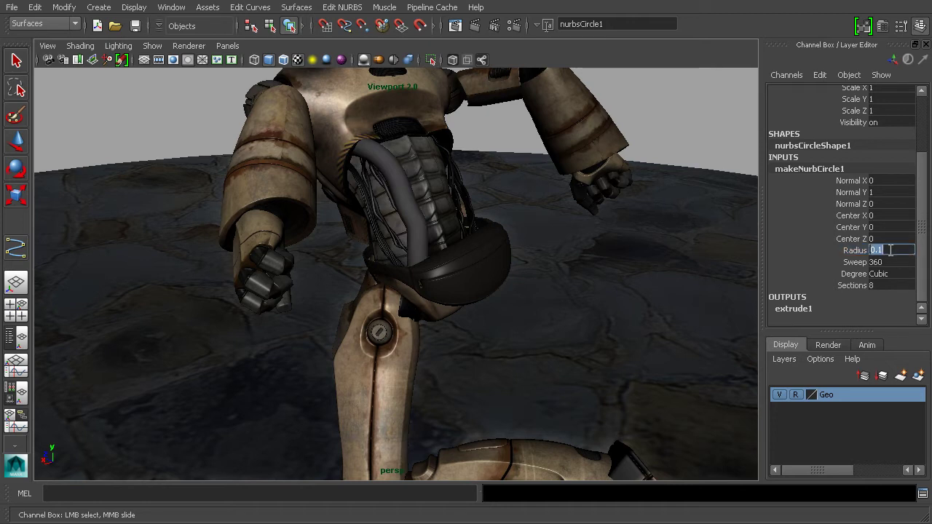
pyautogui.write('.05')
pyautogui.press('Return')
# Select the path curve inside the tube and switch it to control vertex editing
pyautogui.keyDown('alt'); pyautogui.moveTo(634, 193); pyautogui.dragTo(596, 220); pyautogui.keyUp('alt')
pyautogui.press('w')
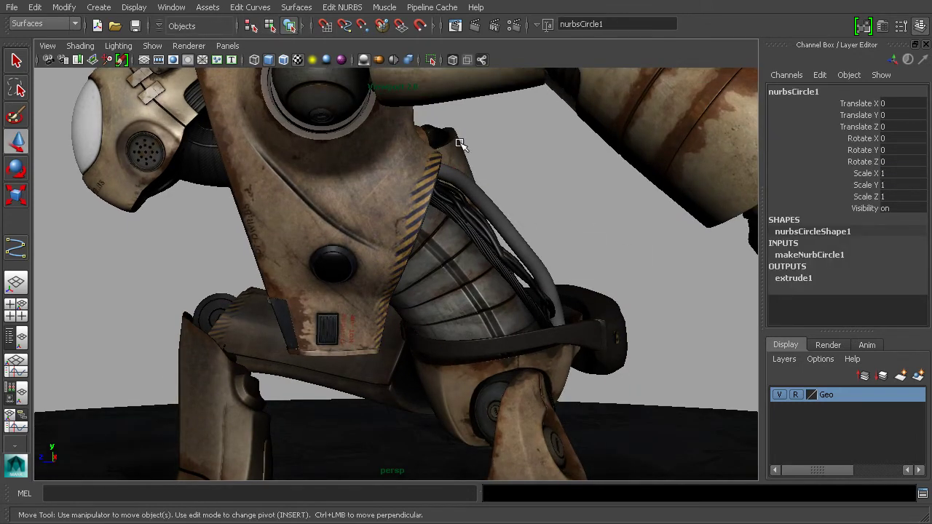
pyautogui.moveTo(523, 201); pyautogui.dragTo(510, 241)
pyautogui.click(524, 233)
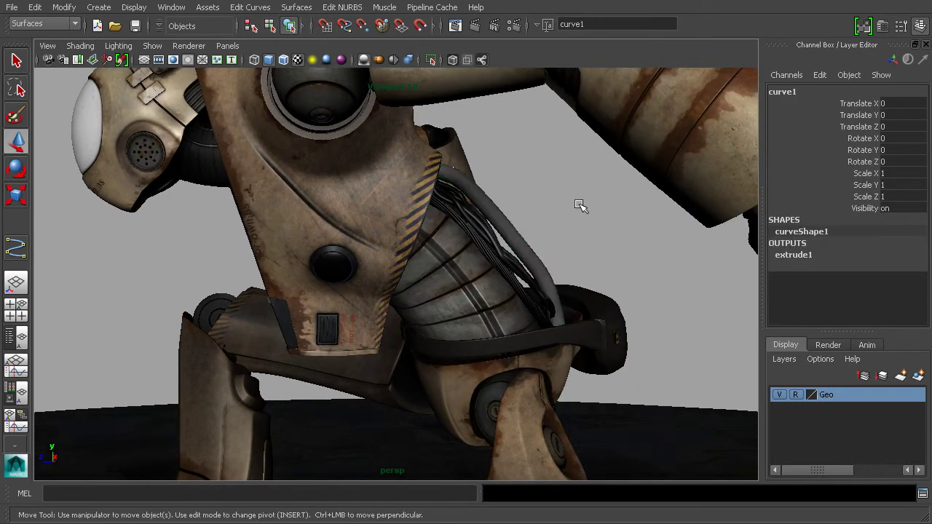
pyautogui.moveTo(610, 230); pyautogui.dragTo(536, 222, button='right')
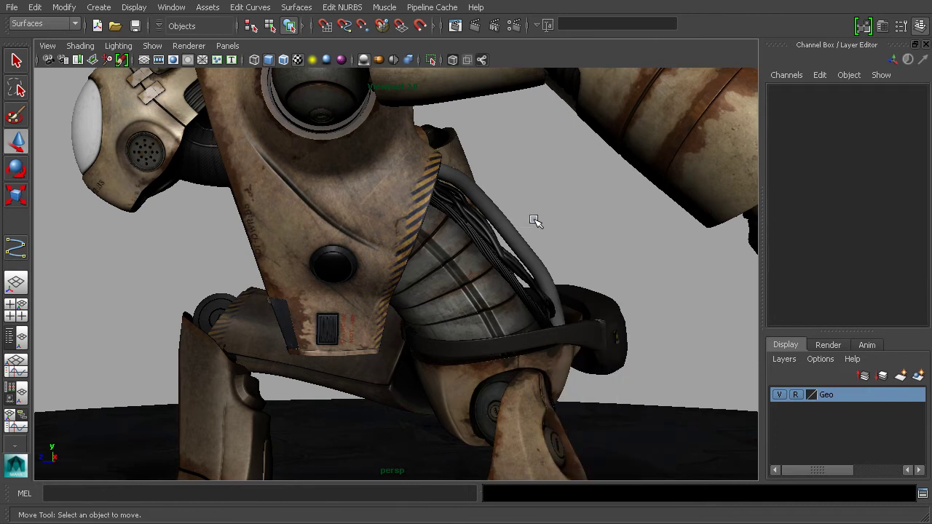
# Reposition the path curve's control vertices to refit the tube between the robot's back and waist, and return to object selection
pyautogui.moveTo(523, 188); pyautogui.dragTo(326, 295)
pyautogui.moveTo(391, 235); pyautogui.dragTo(303, 265)
pyautogui.keyDown('alt'); pyautogui.moveTo(386, 331); pyautogui.dragTo(389, 279, button='middle'); pyautogui.keyUp('alt')
pyautogui.moveTo(447, 262); pyautogui.dragTo(345, 312)
pyautogui.keyDown('alt'); pyautogui.moveTo(382, 322); pyautogui.dragTo(462, 292); pyautogui.keyUp('alt')
pyautogui.moveTo(481, 289); pyautogui.dragTo(351, 380)
pyautogui.keyDown('alt'); pyautogui.moveTo(371, 372); pyautogui.dragTo(424, 377); pyautogui.keyUp('alt')
pyautogui.moveTo(410, 343); pyautogui.dragTo(405, 335)
pyautogui.keyDown('alt'); pyautogui.moveTo(408, 341); pyautogui.dragTo(425, 276); pyautogui.keyUp('alt')
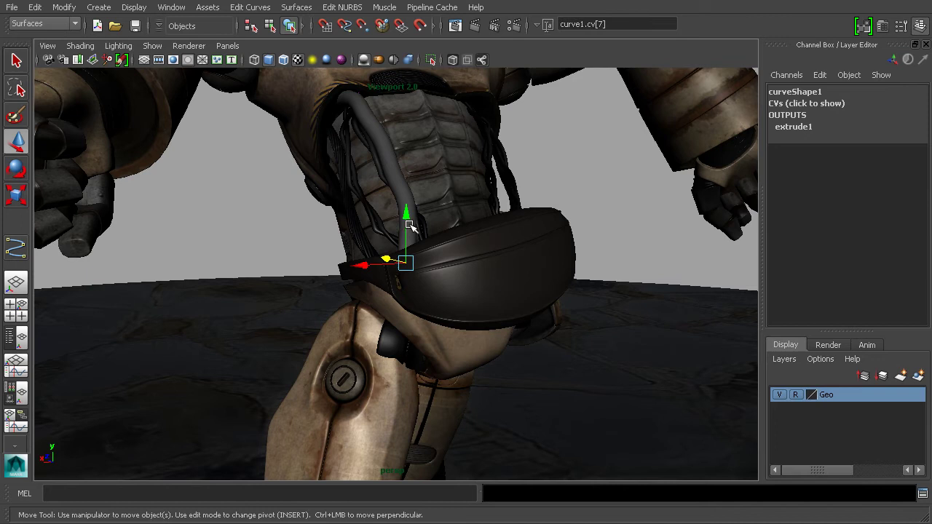
pyautogui.moveTo(407, 214); pyautogui.dragTo(481, 270)
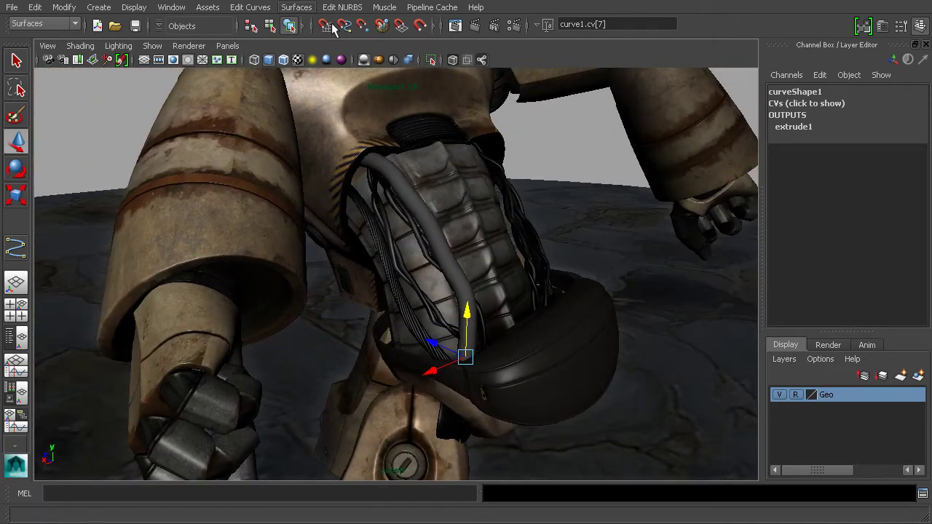
pyautogui.click(289, 25)
# Examine the reshaped tube along the robot's back from several angles and distances
pyautogui.keyDown('alt'); pyautogui.moveTo(457, 169); pyautogui.dragTo(492, 239); pyautogui.keyUp('alt')
pyautogui.scroll(-5, 489, 241)
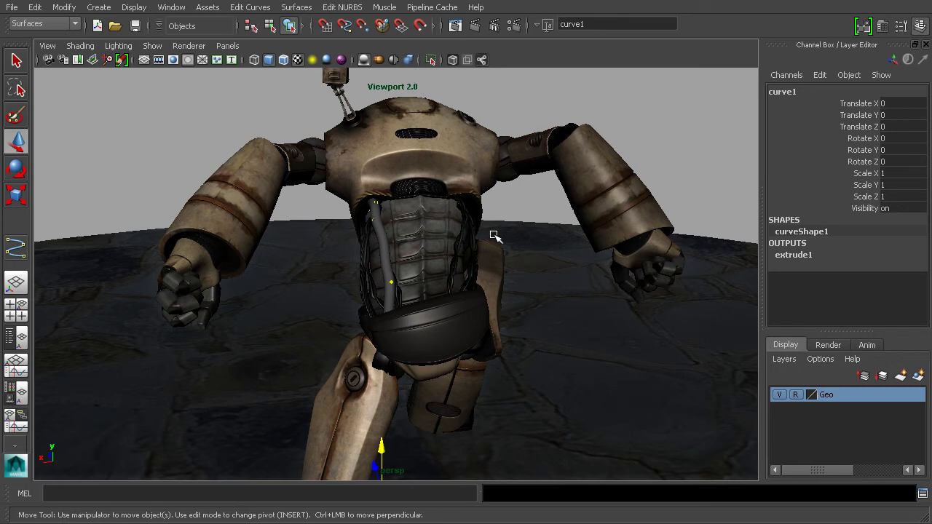
pyautogui.keyDown('alt'); pyautogui.moveTo(484, 225); pyautogui.dragTo(546, 275); pyautogui.keyUp('alt')
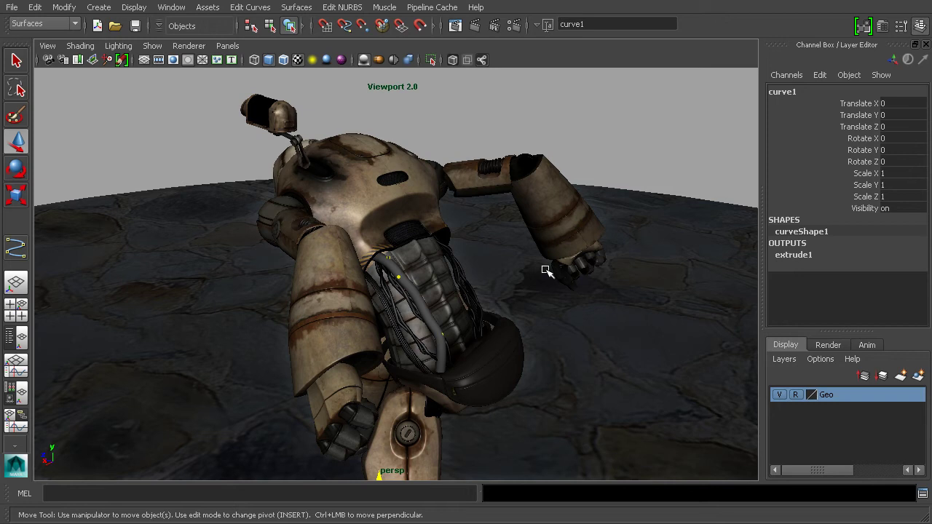
pyautogui.keyDown('alt'); pyautogui.moveTo(477, 247); pyautogui.dragTo(395, 275); pyautogui.keyUp('alt')
pyautogui.scroll(2, 436, 254)
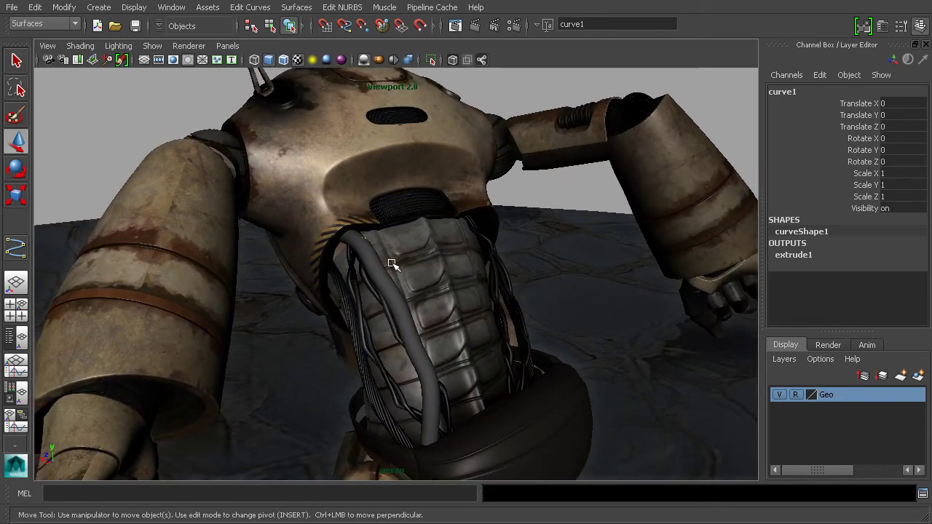
pyautogui.keyDown('alt'); pyautogui.moveTo(426, 329); pyautogui.dragTo(428, 265); pyautogui.keyUp('alt')
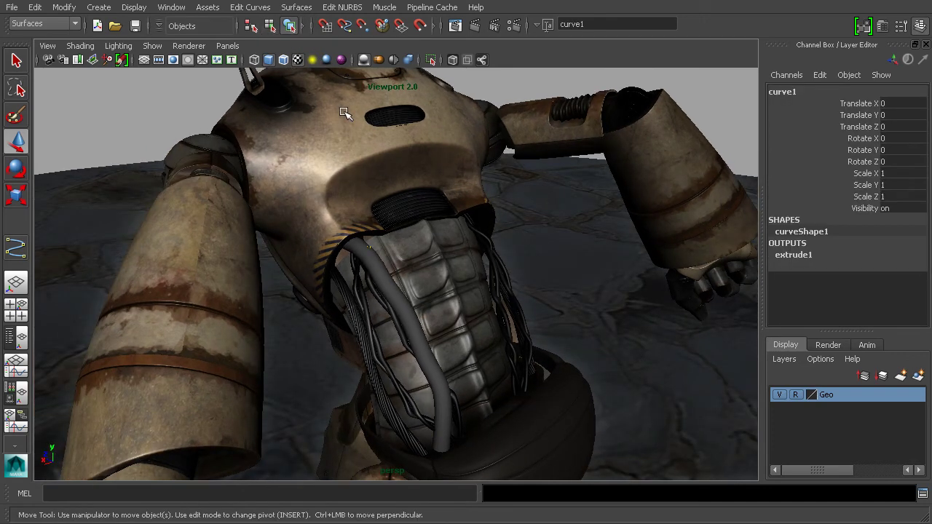
# Select the extruded tube surface and inspect its fit from behind and from the robot's side
pyautogui.click(412, 302)
pyautogui.click(143, 9)
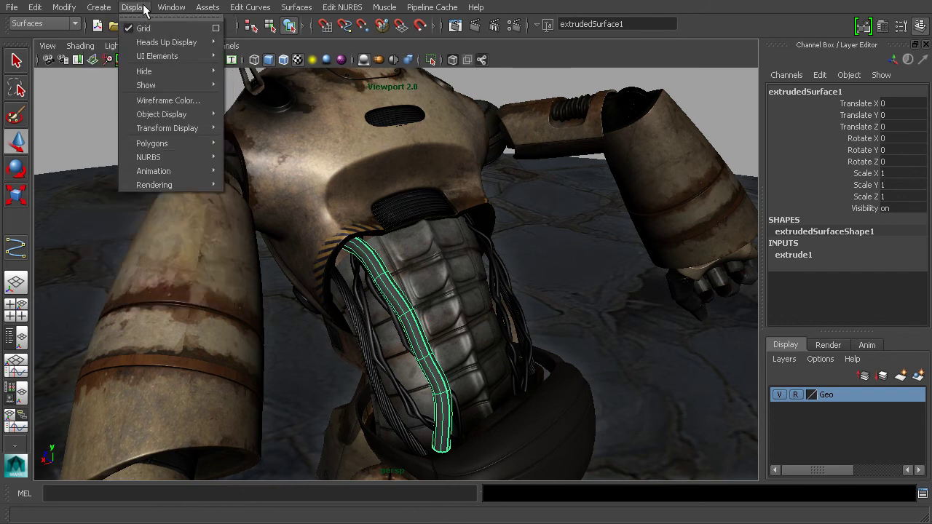
pyautogui.click(204, 198)
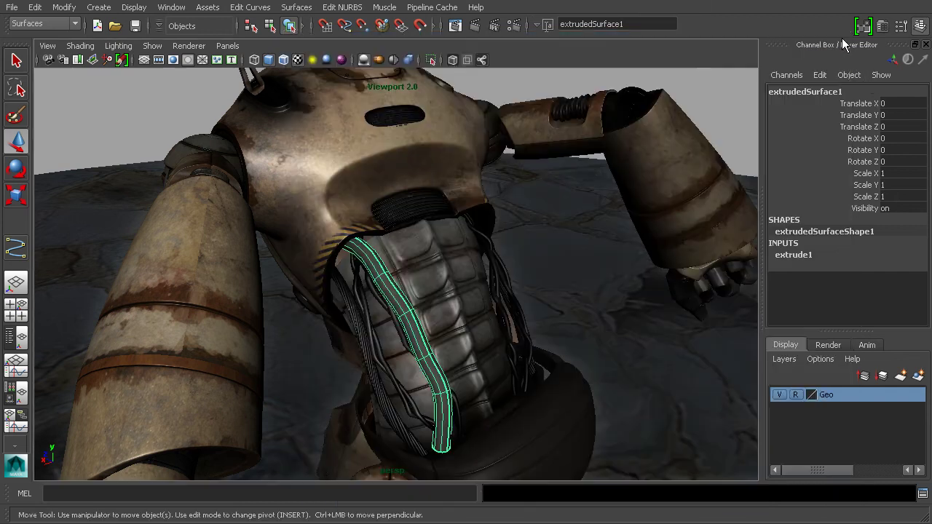
pyautogui.click(841, 39)
pyautogui.keyDown('alt'); pyautogui.moveTo(436, 338); pyautogui.dragTo(531, 303); pyautogui.keyUp('alt')
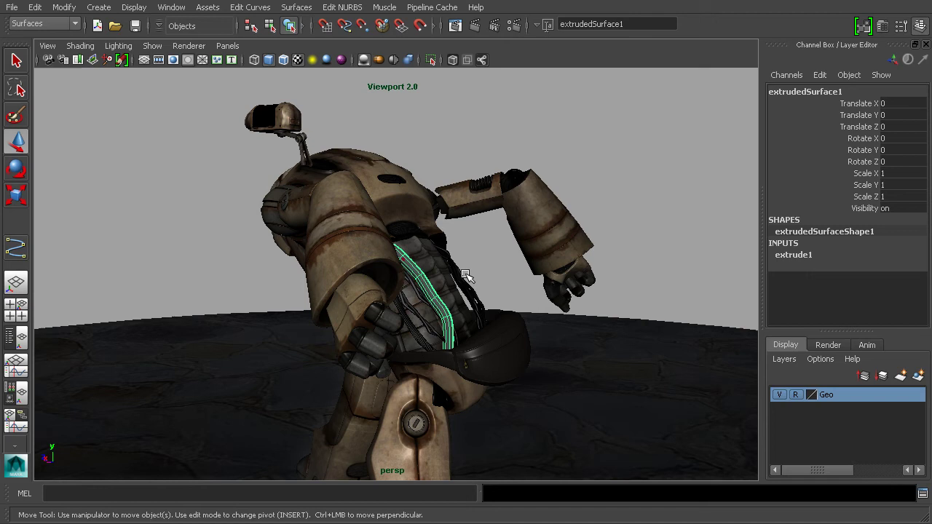
pyautogui.moveTo(467, 274)
pyautogui.keyDown('alt'); pyautogui.mouseDown()
pyautogui.moveTo(471, 246)
pyautogui.moveTo(456, 260)
pyautogui.moveTo(466, 274)
pyautogui.mouseUp(); pyautogui.keyUp('alt')
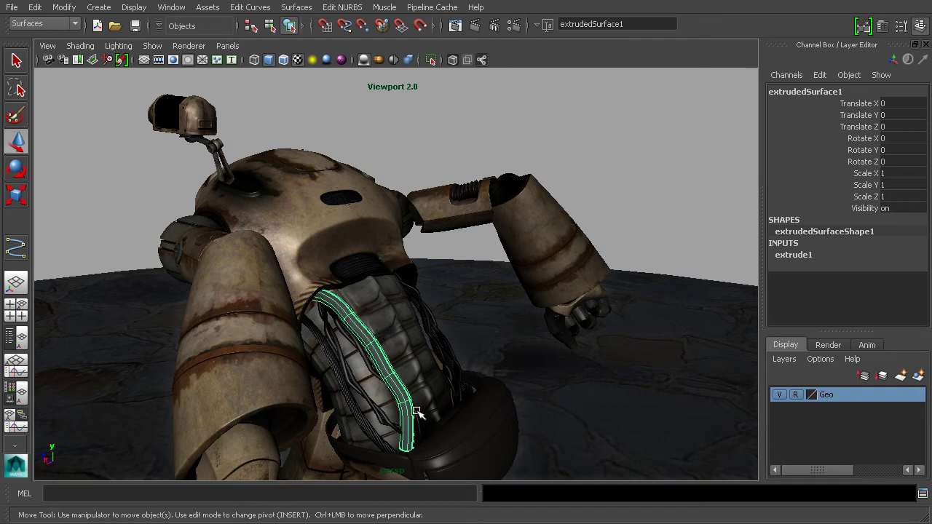
pyautogui.keyDown('alt'); pyautogui.moveTo(506, 305); pyautogui.dragTo(614, 290); pyautogui.keyUp('alt')
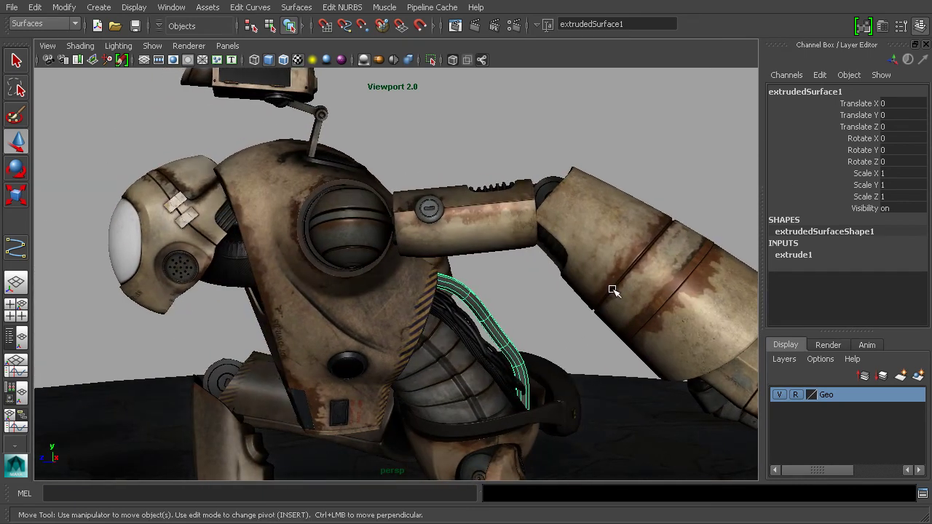